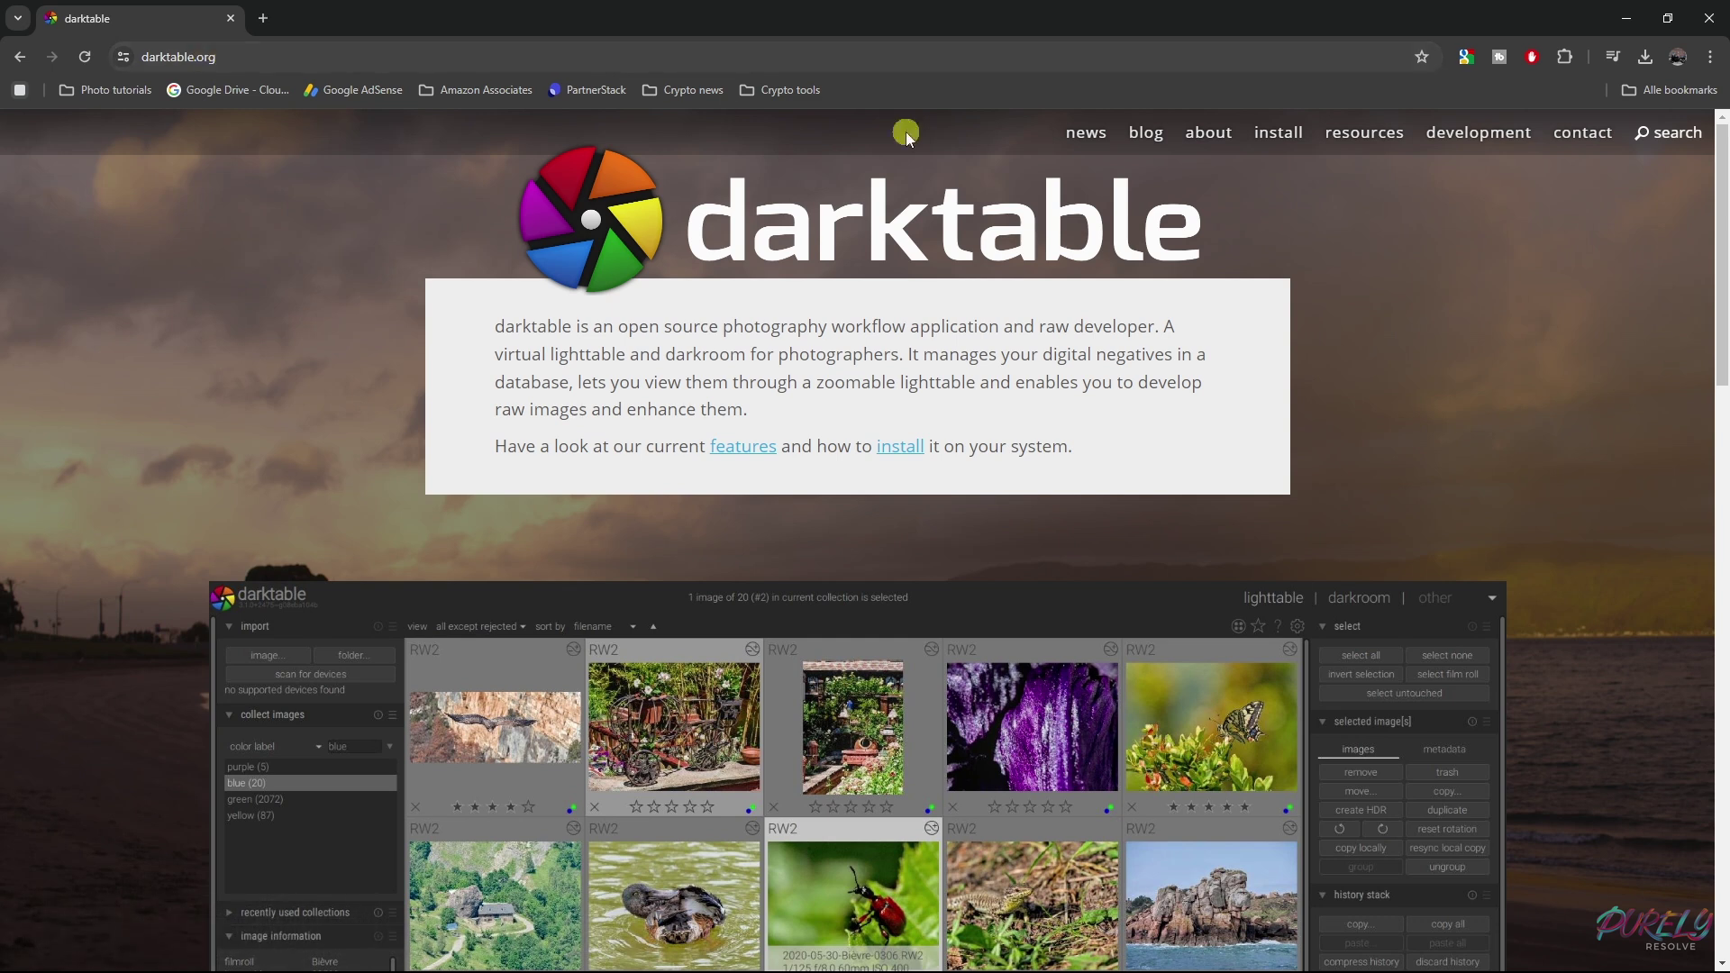
Step: Open darktable.org's install page and scroll down to the 4.8.1 download links
click(1280, 137)
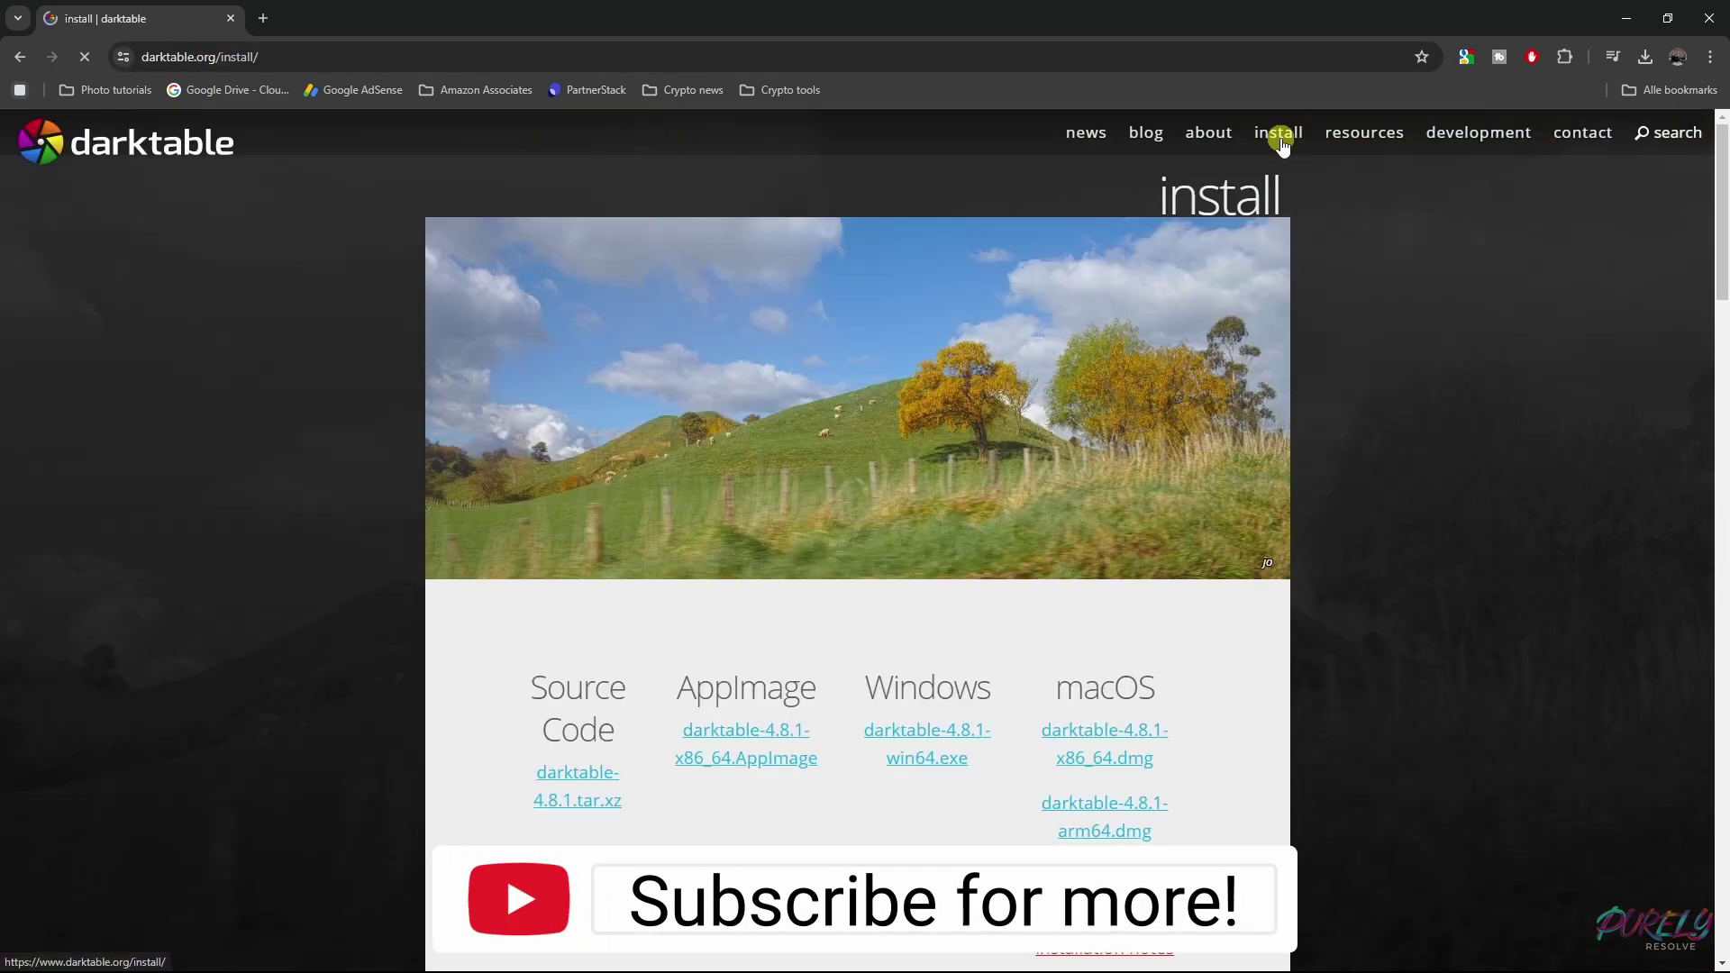
scroll(1324, 397, down, 2)
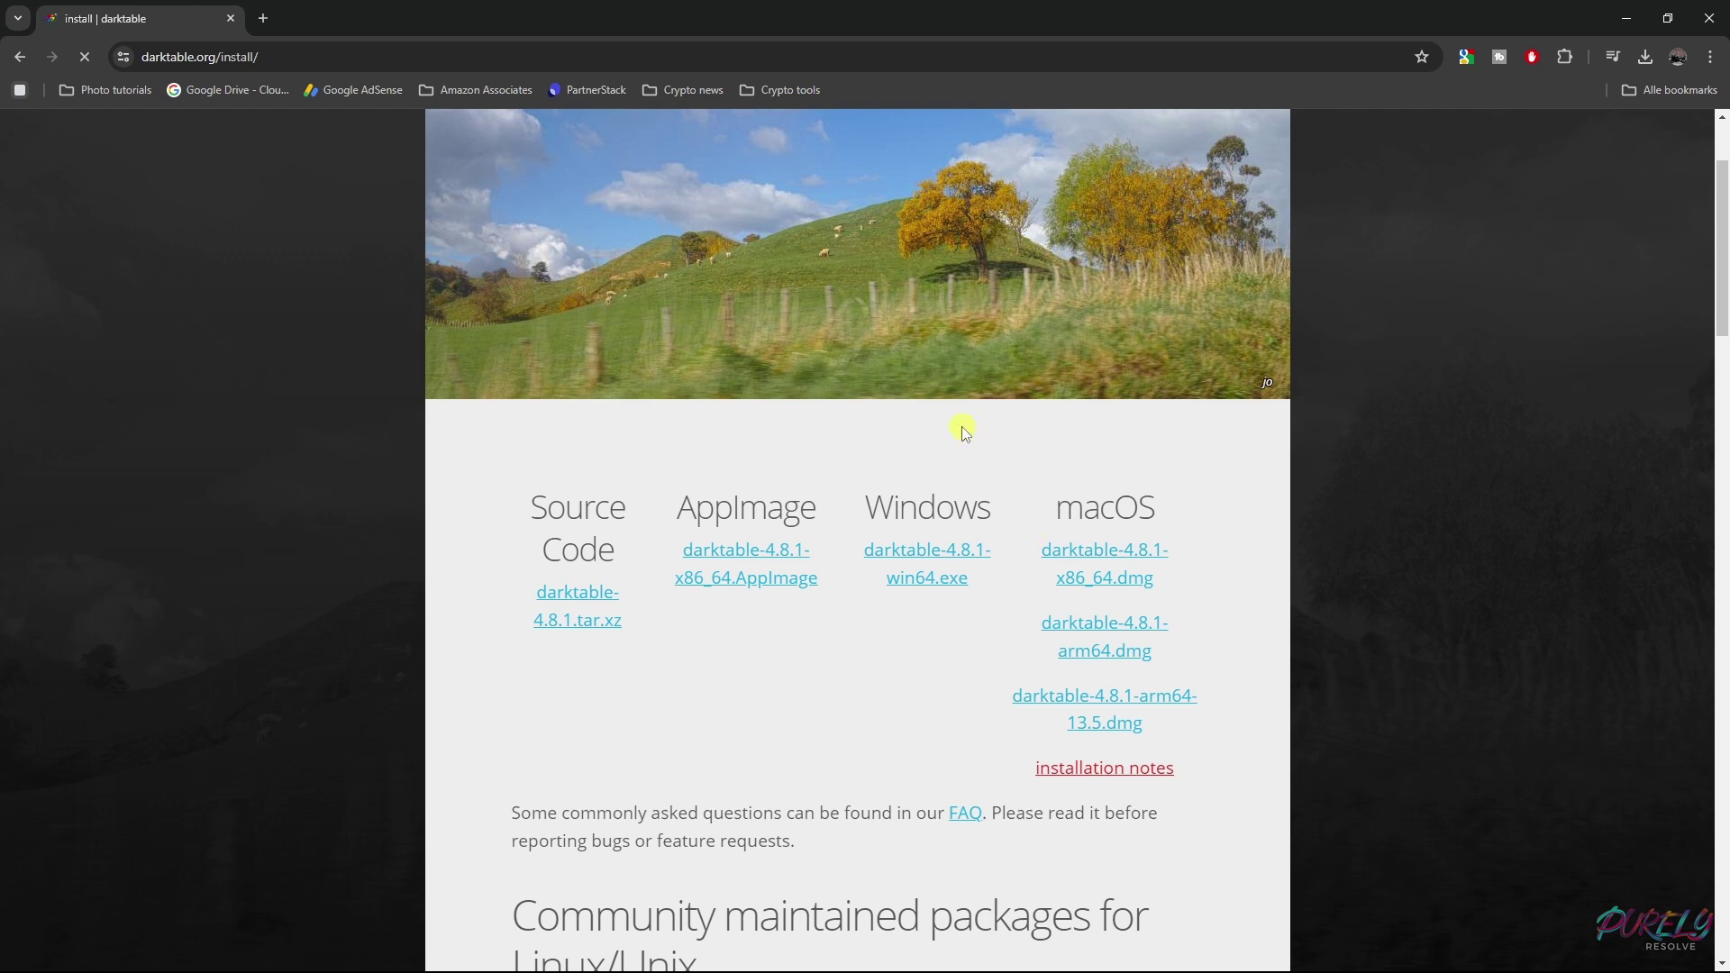
click(759, 235)
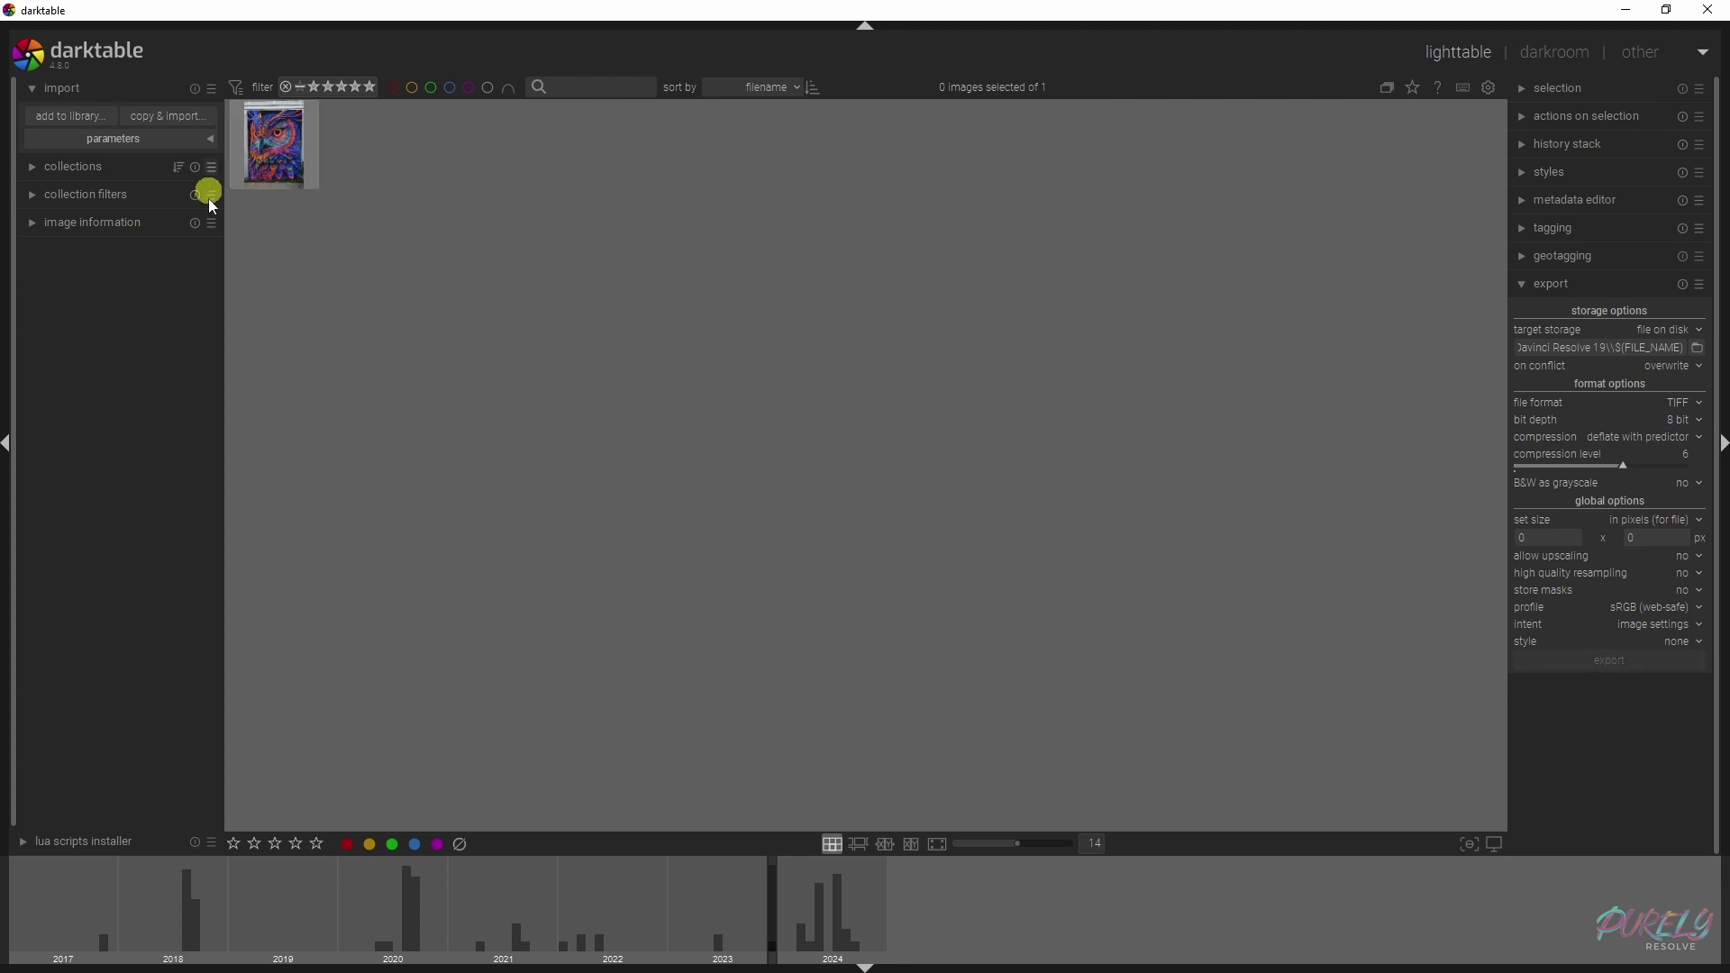
click(76, 124)
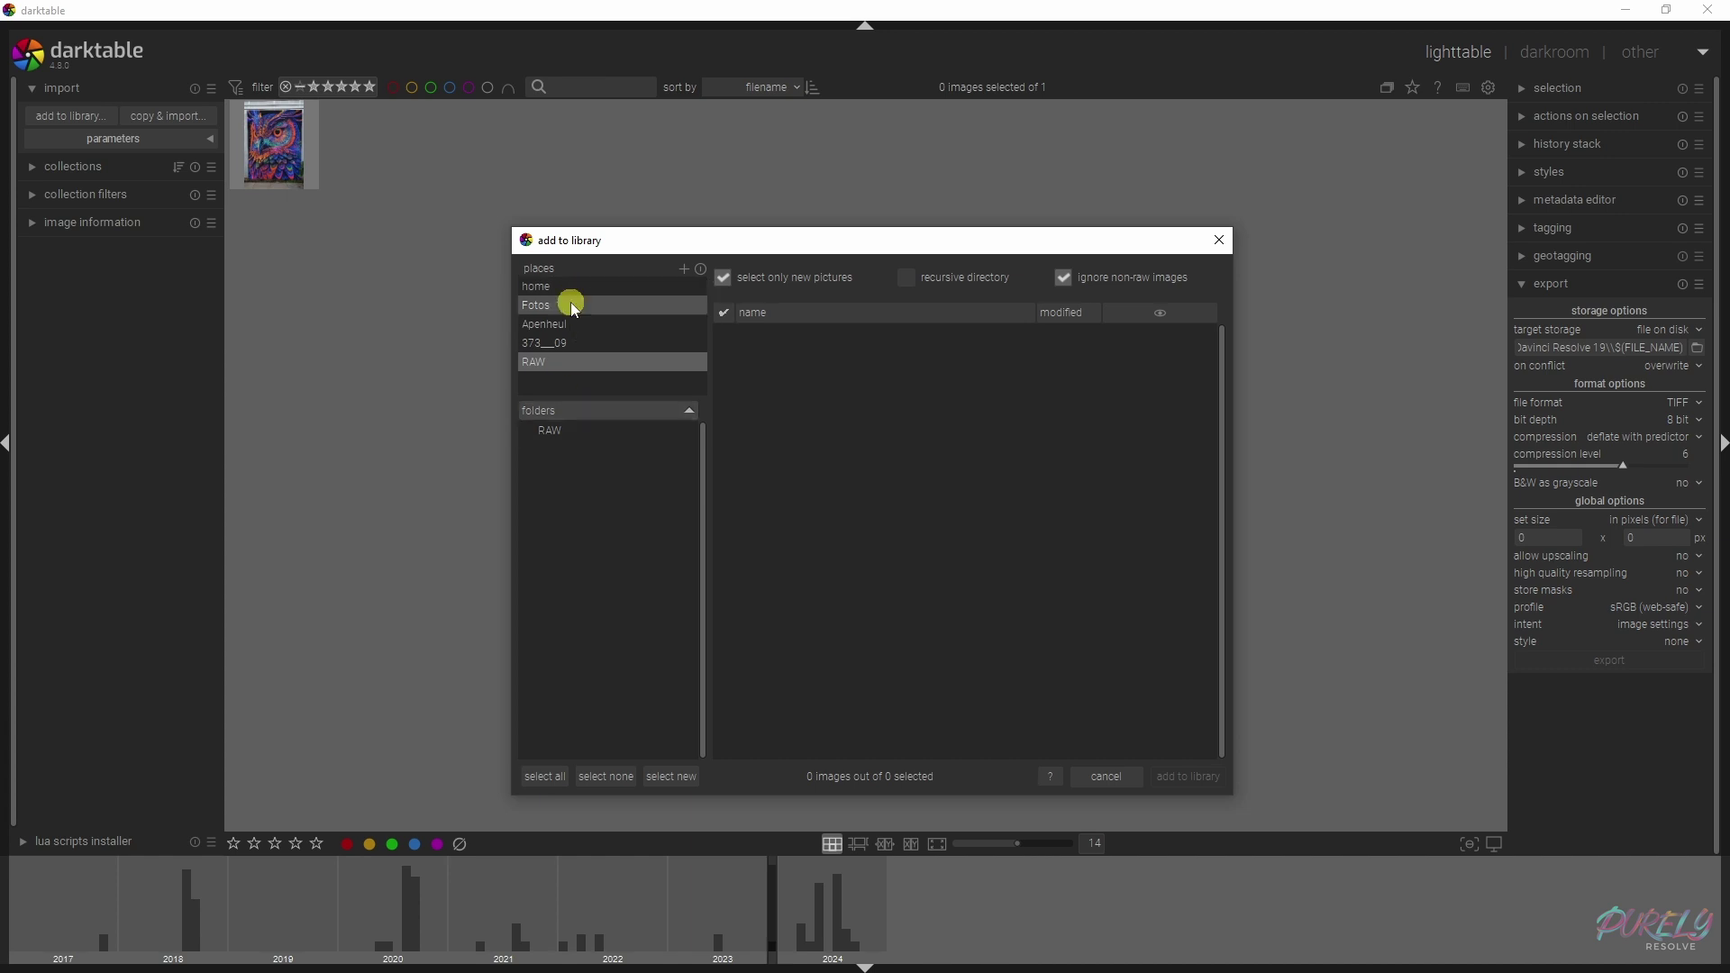
click(683, 270)
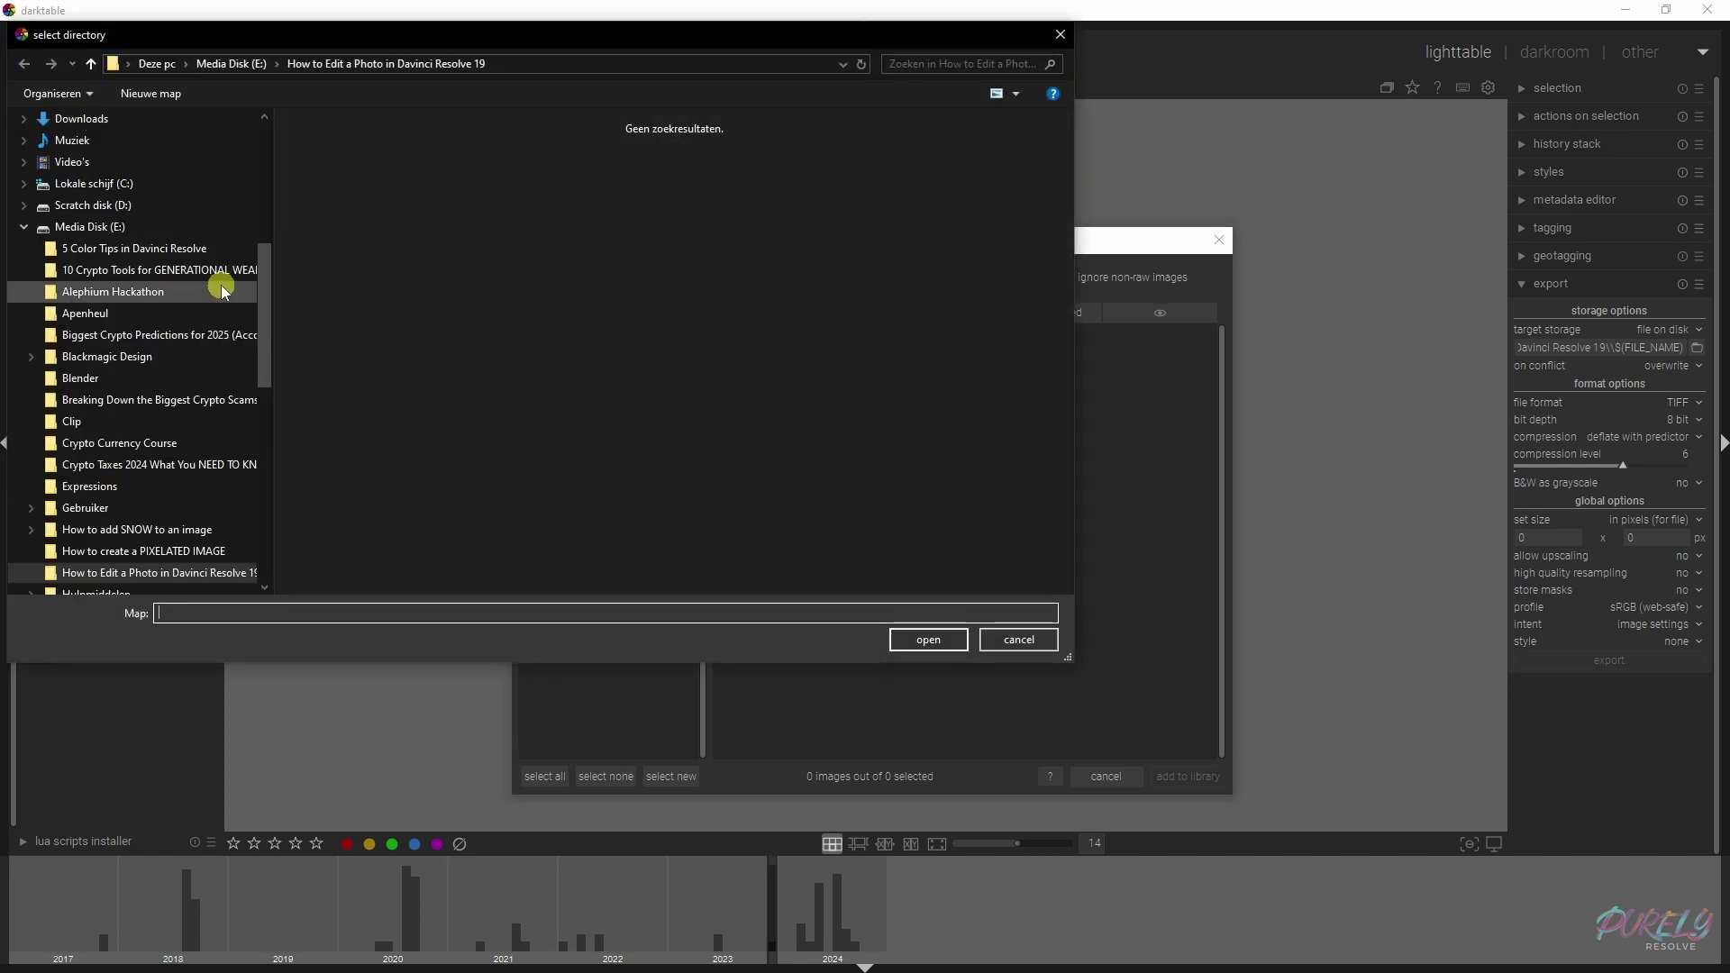
click(920, 640)
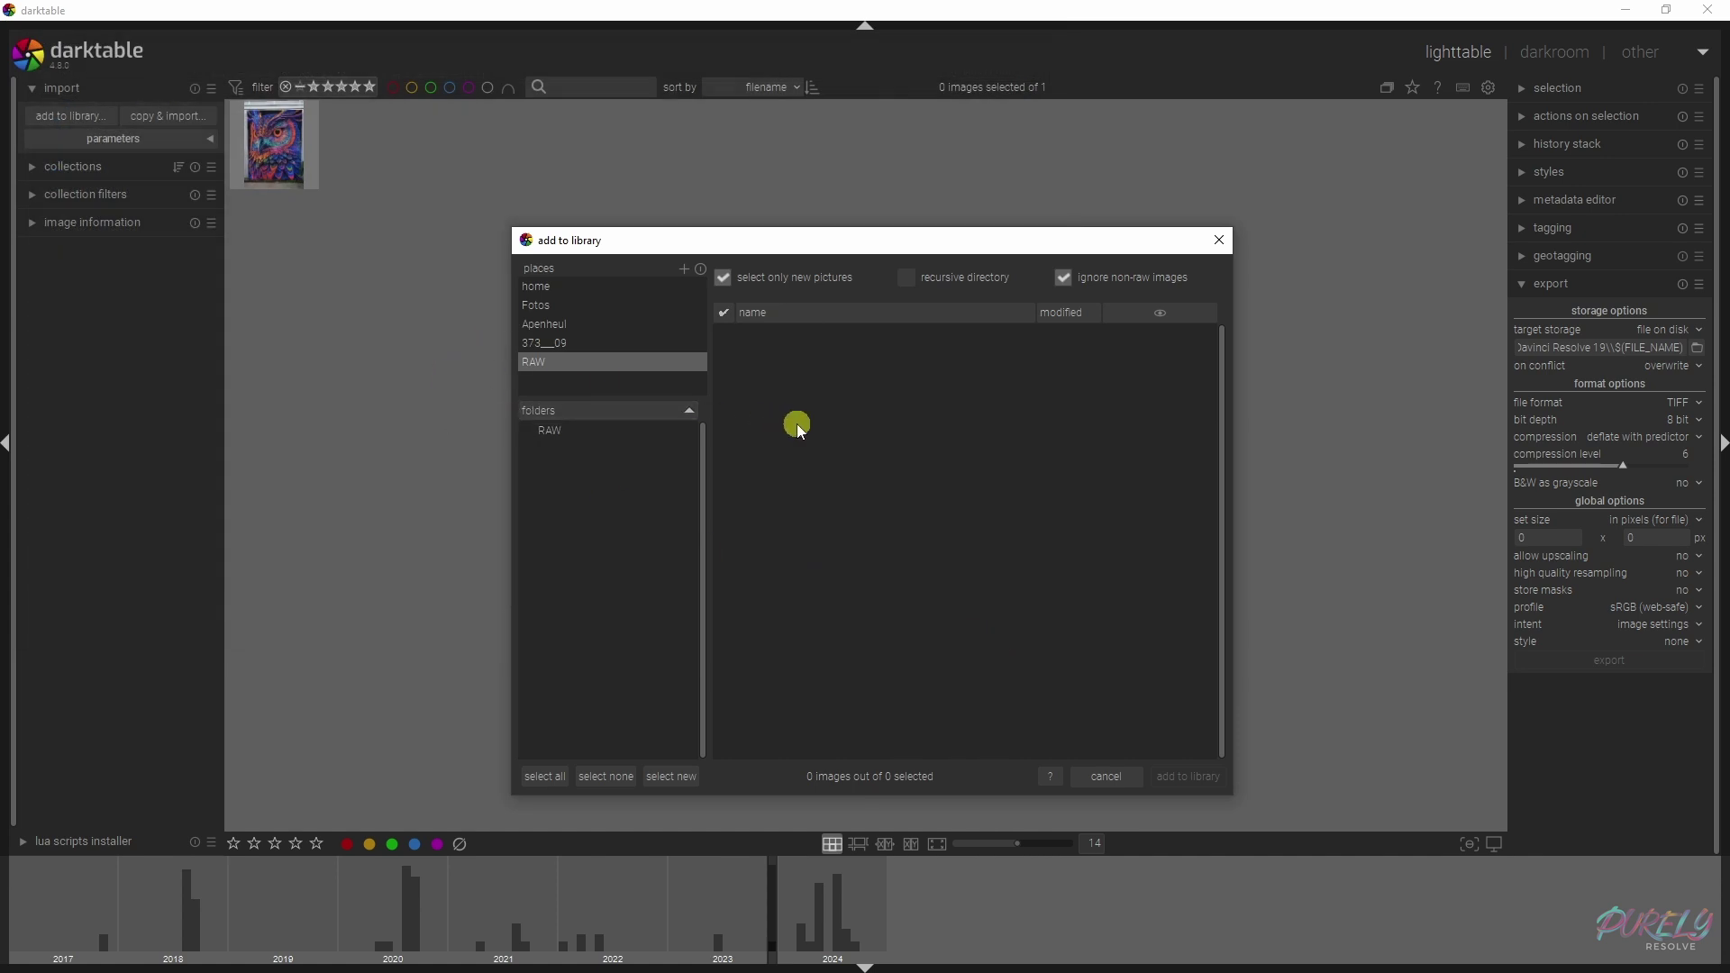
key(Escape)
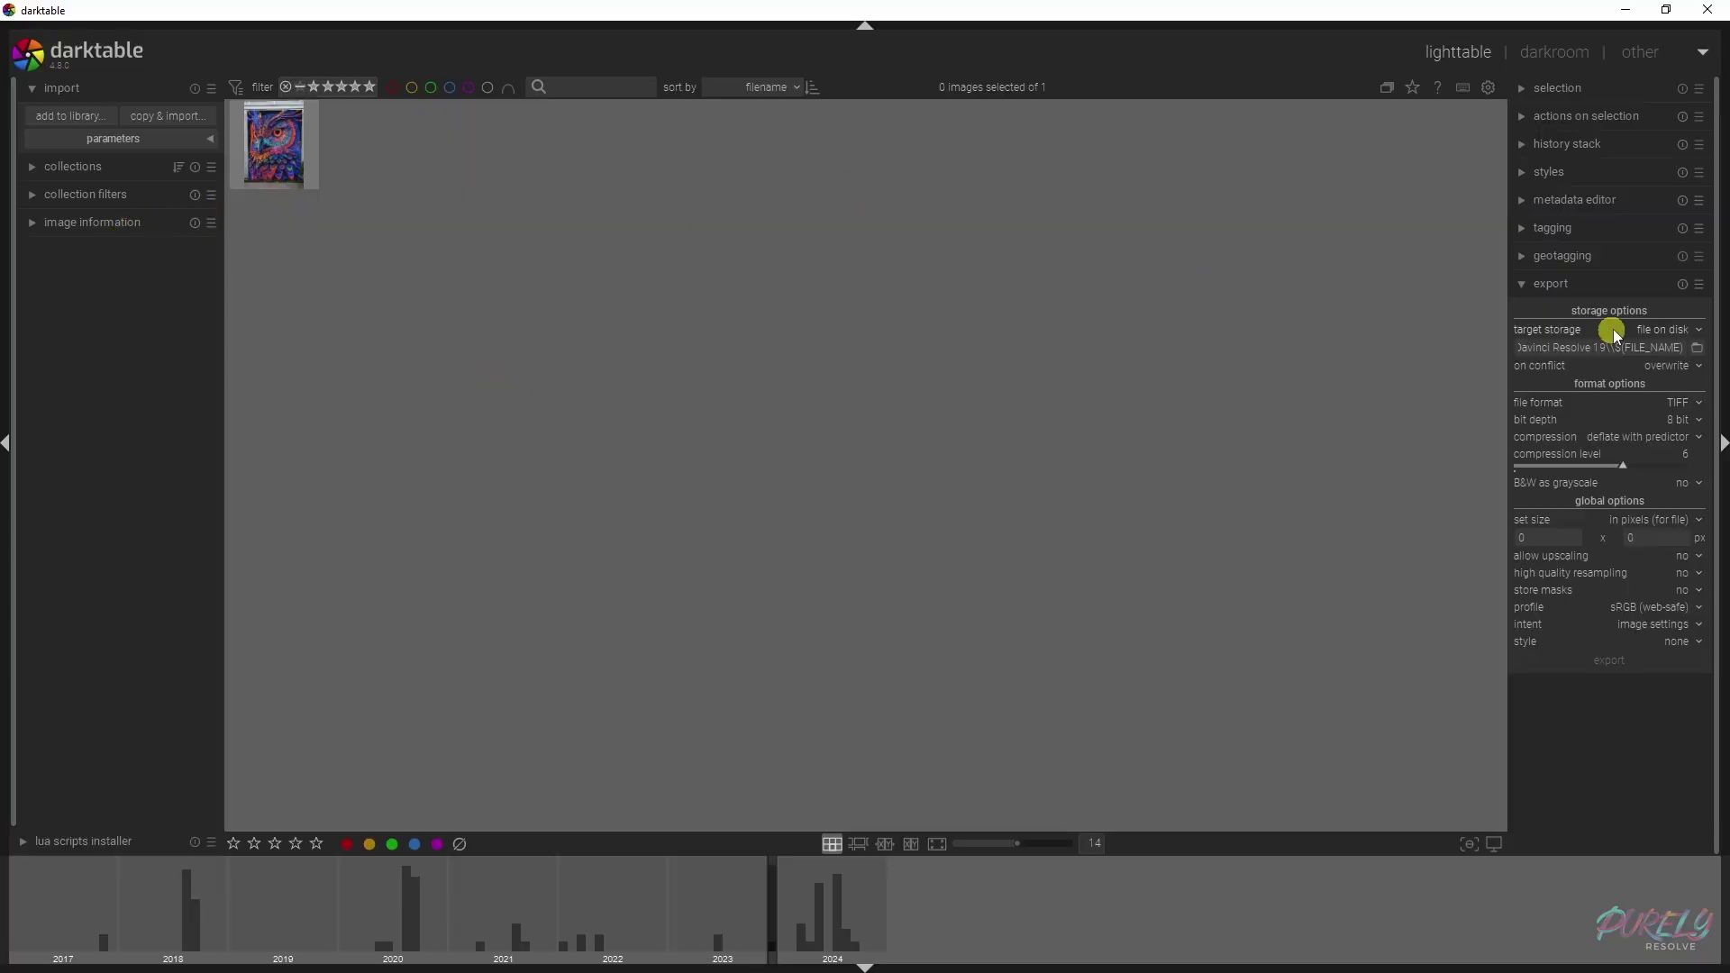
Step: Set darktable's export file format to TIFF and select the owl image for export
click(1521, 284)
click(1521, 284)
click(1680, 403)
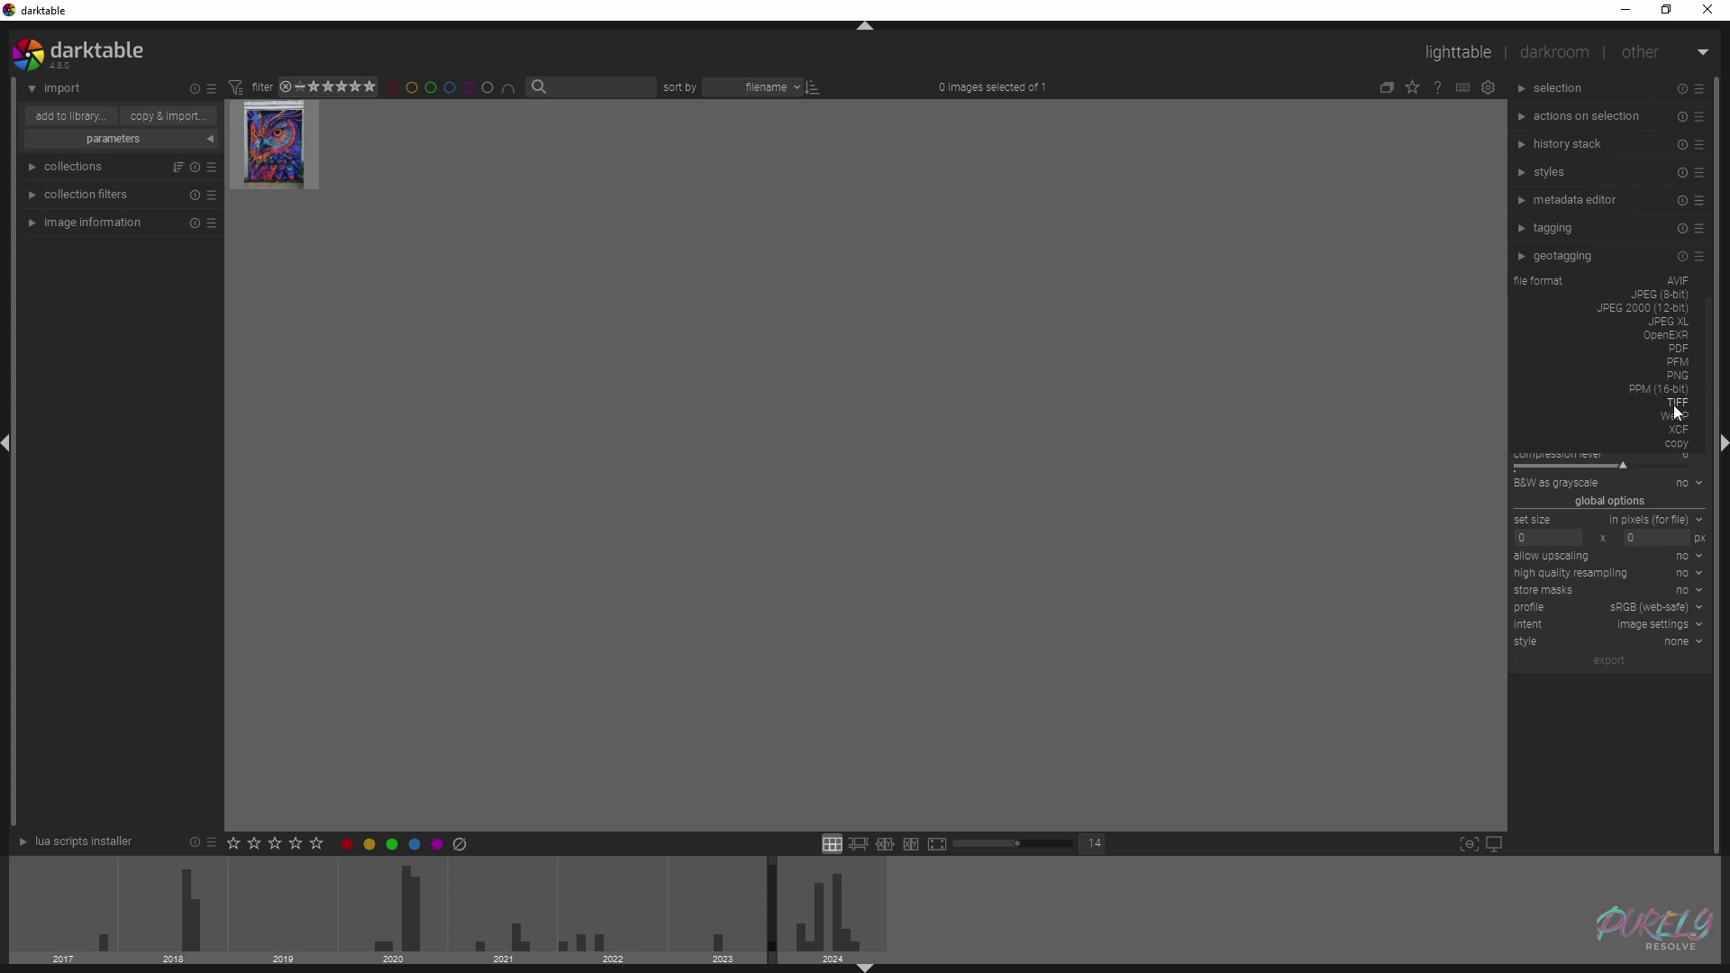
click(1681, 404)
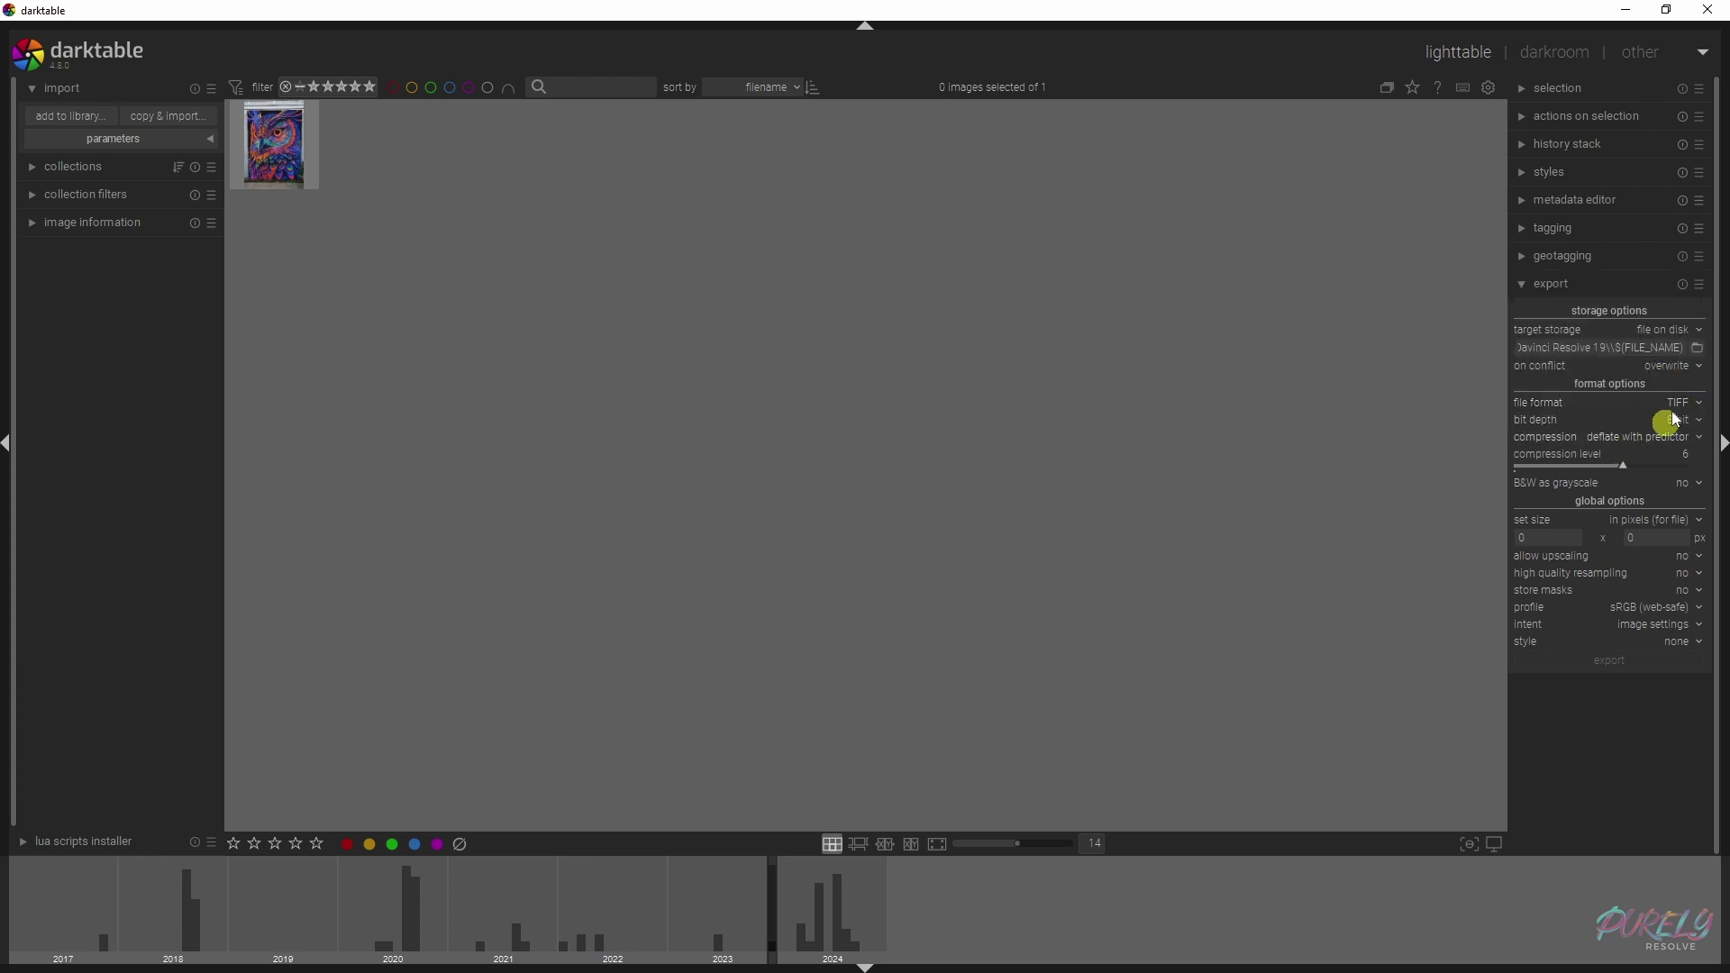
click(302, 133)
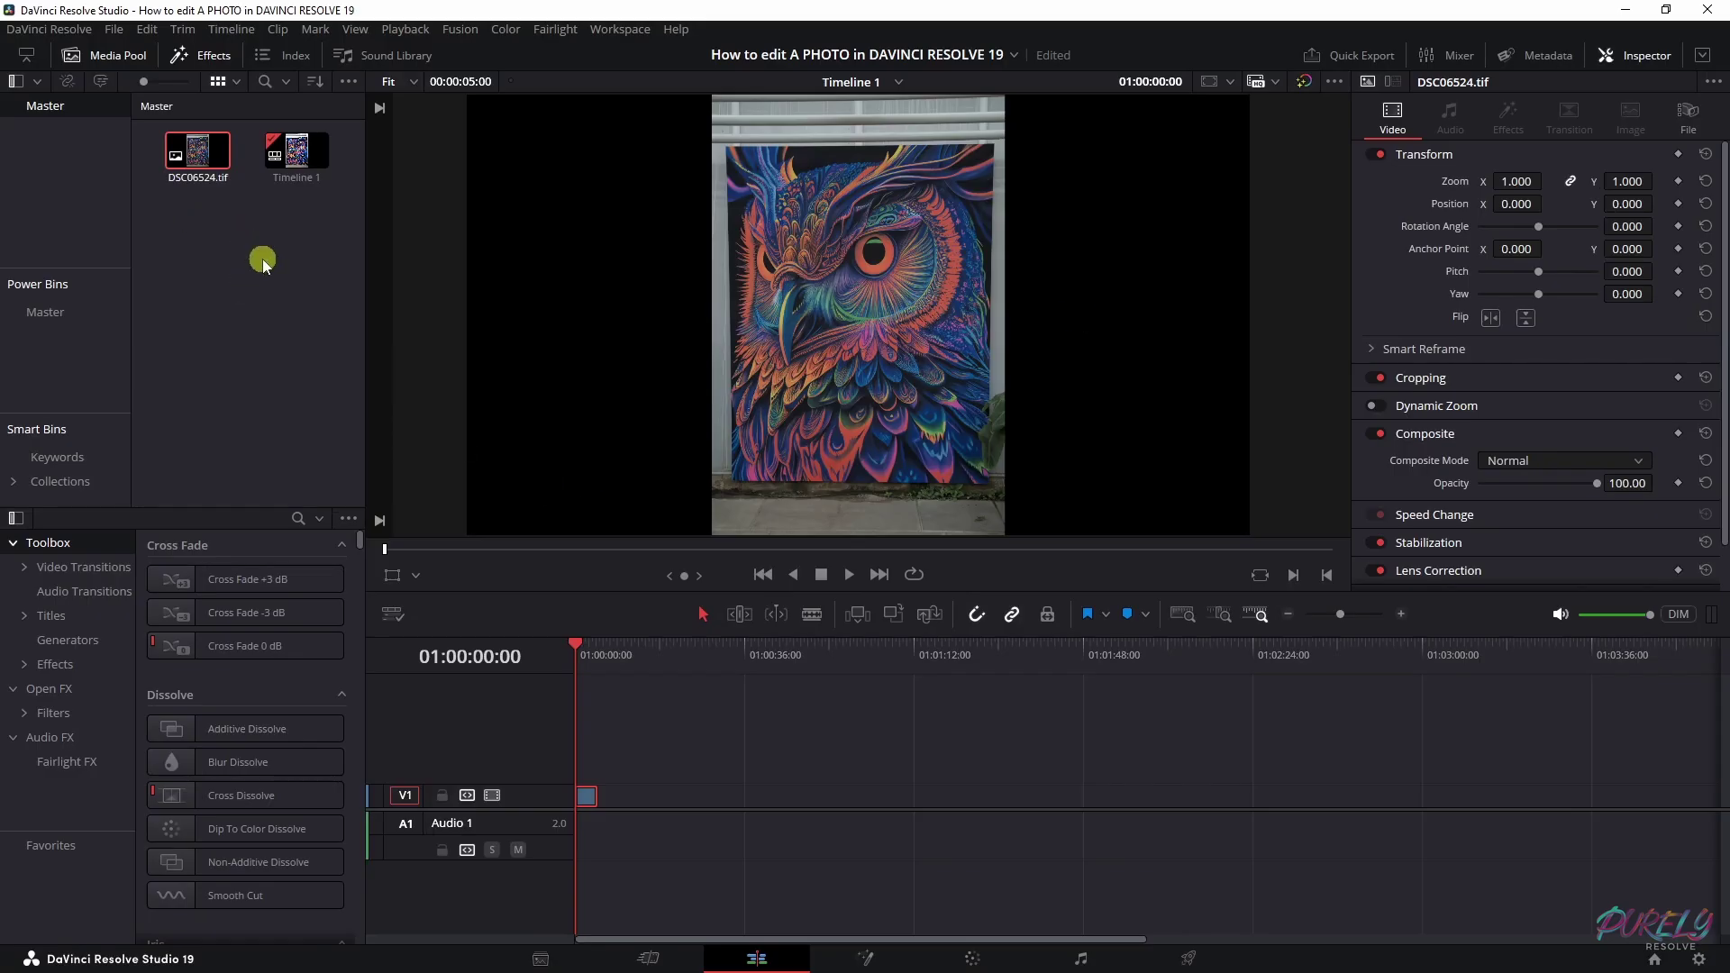
Step: Select the owl clip on track V1 and switch to the Color page
right_click(232, 252)
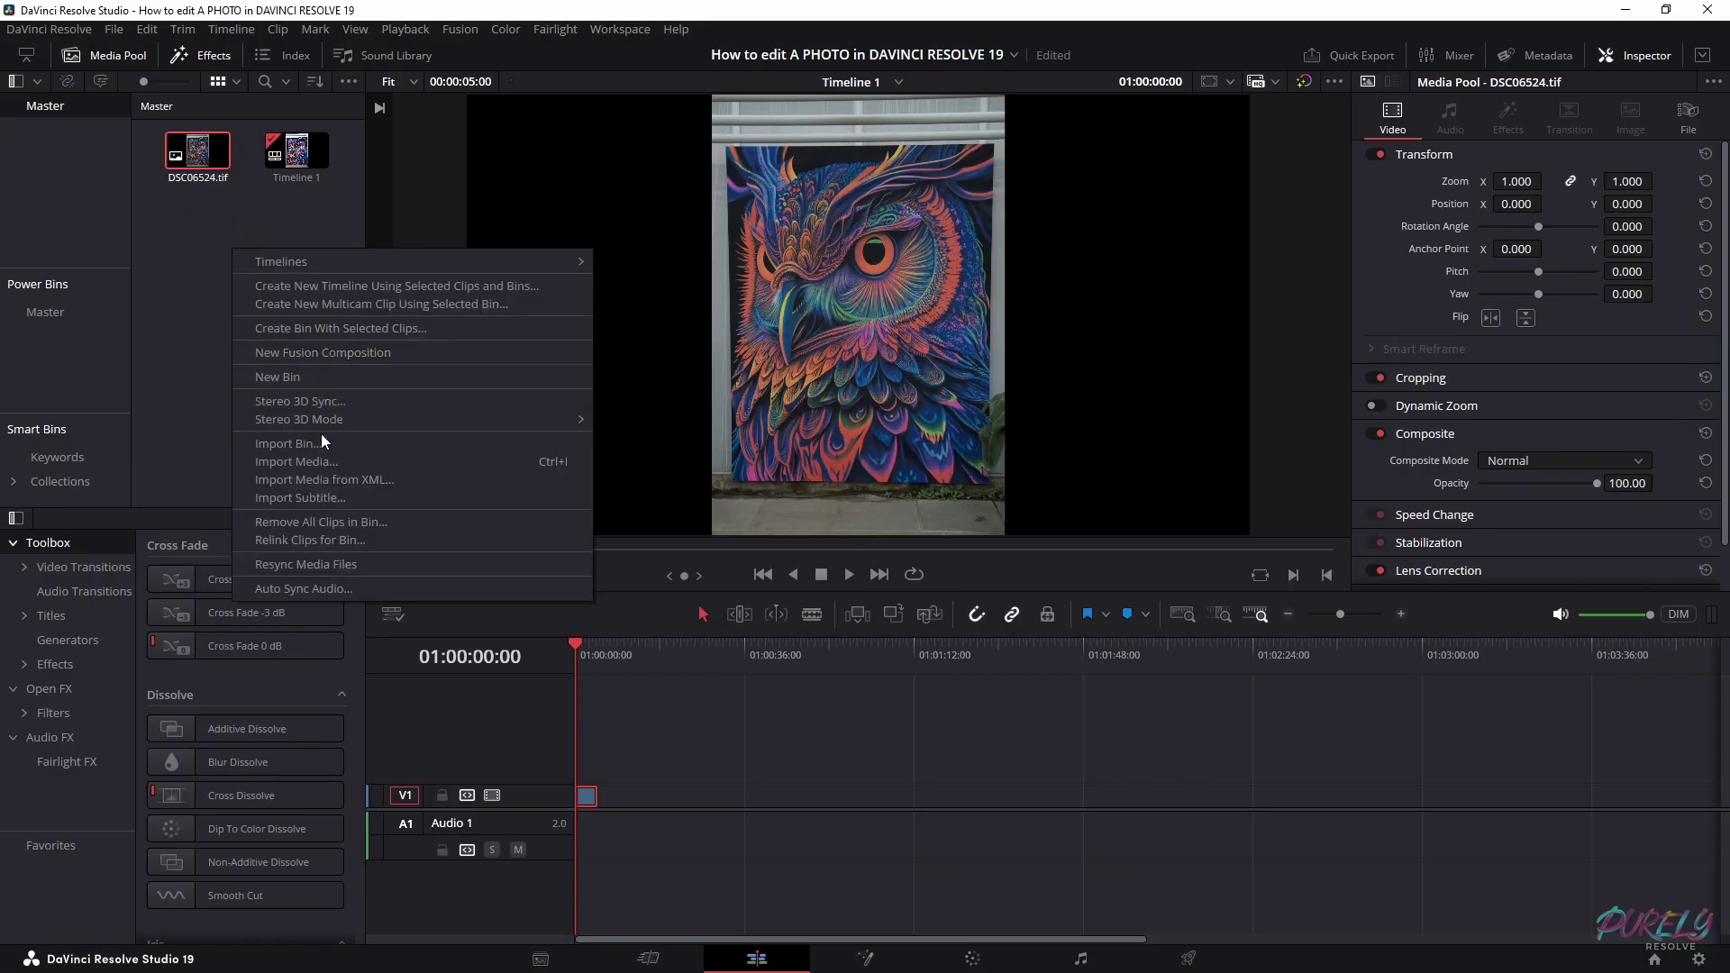
click(189, 304)
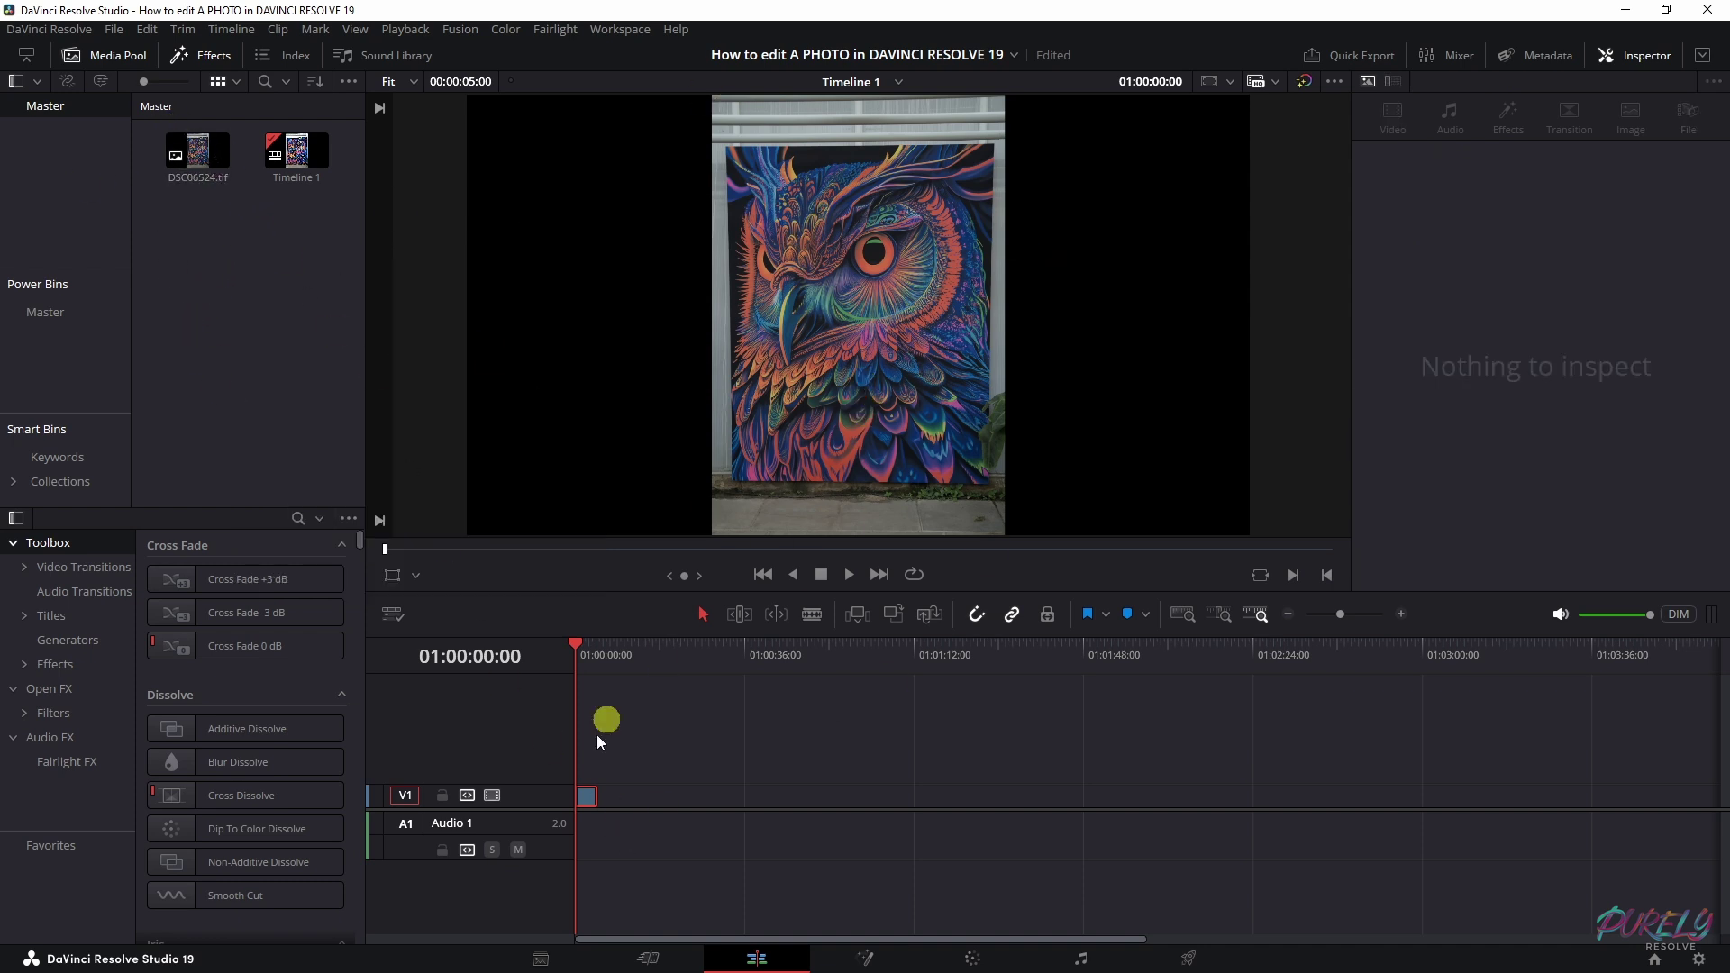
click(586, 796)
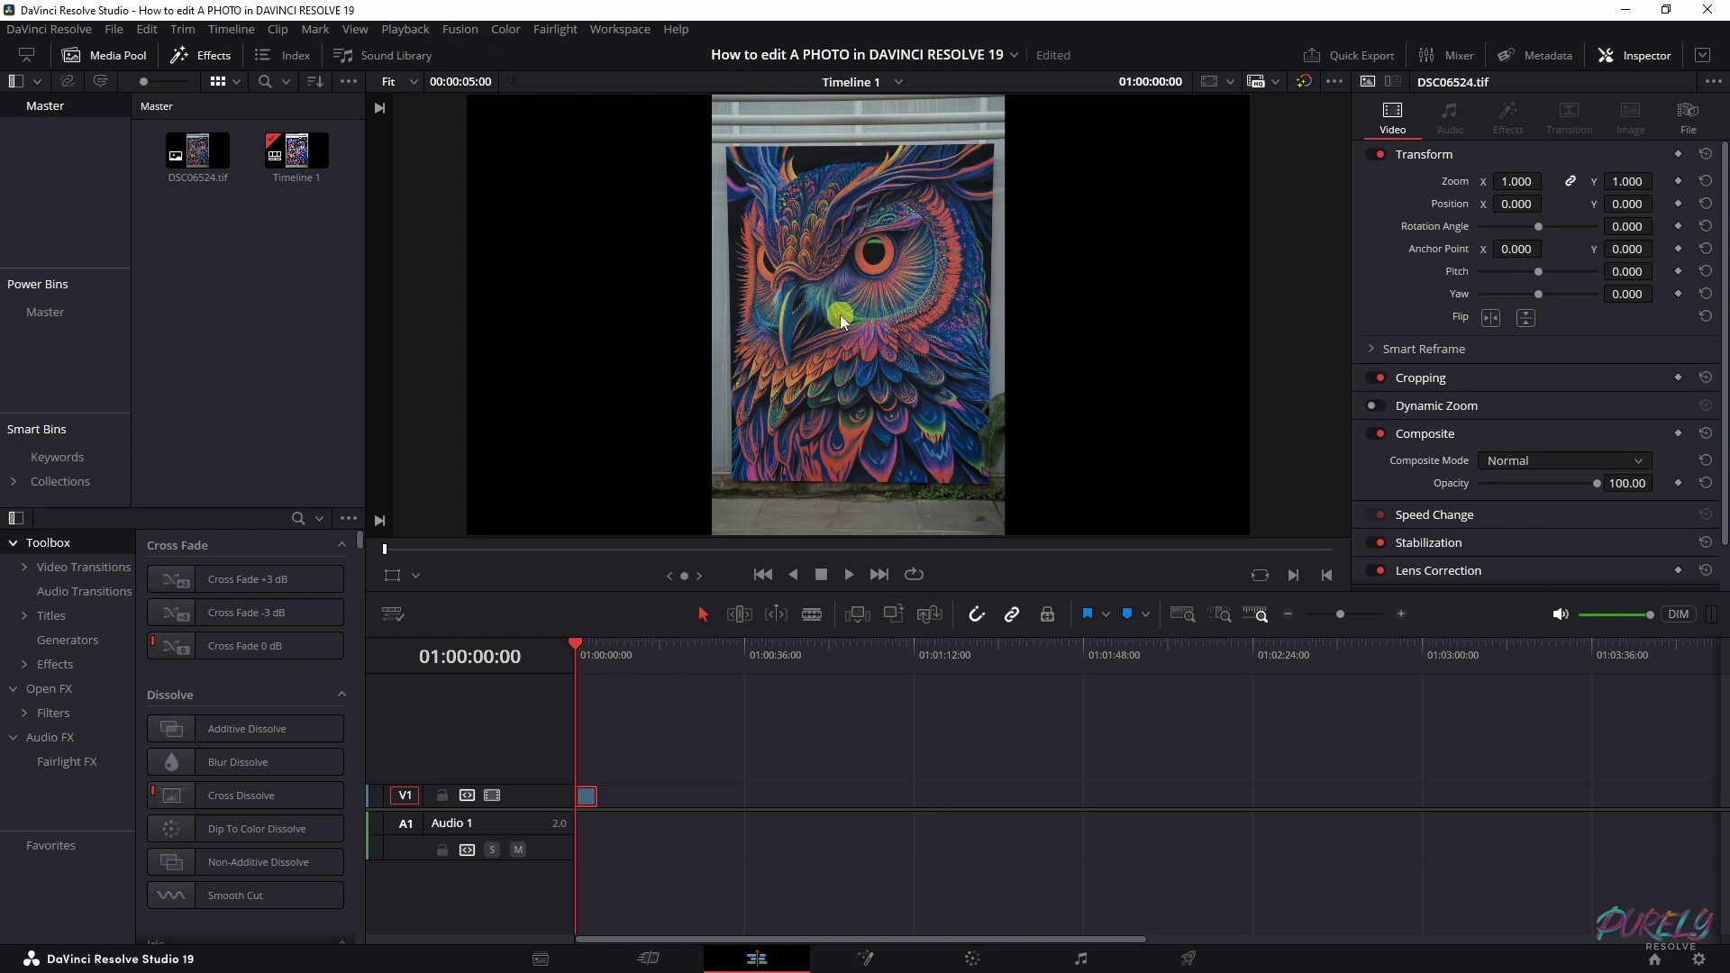
click(975, 957)
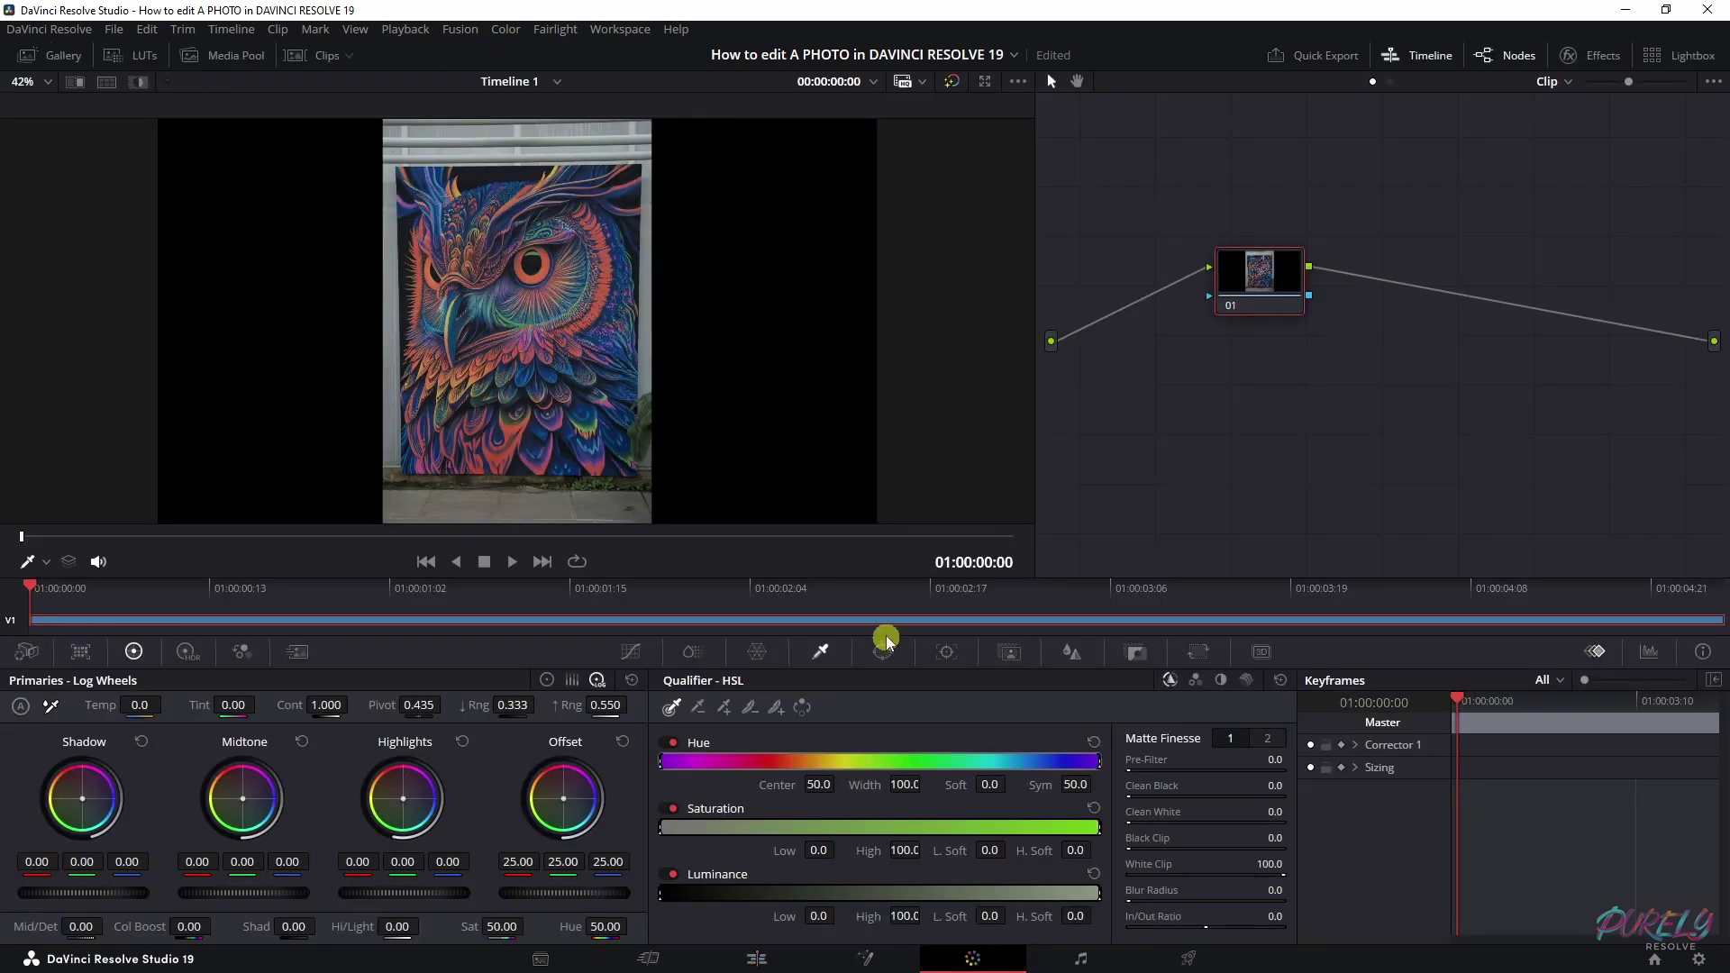
Step: Add a serial node 02 after node 01 and move it closer to 01
right_click(1290, 294)
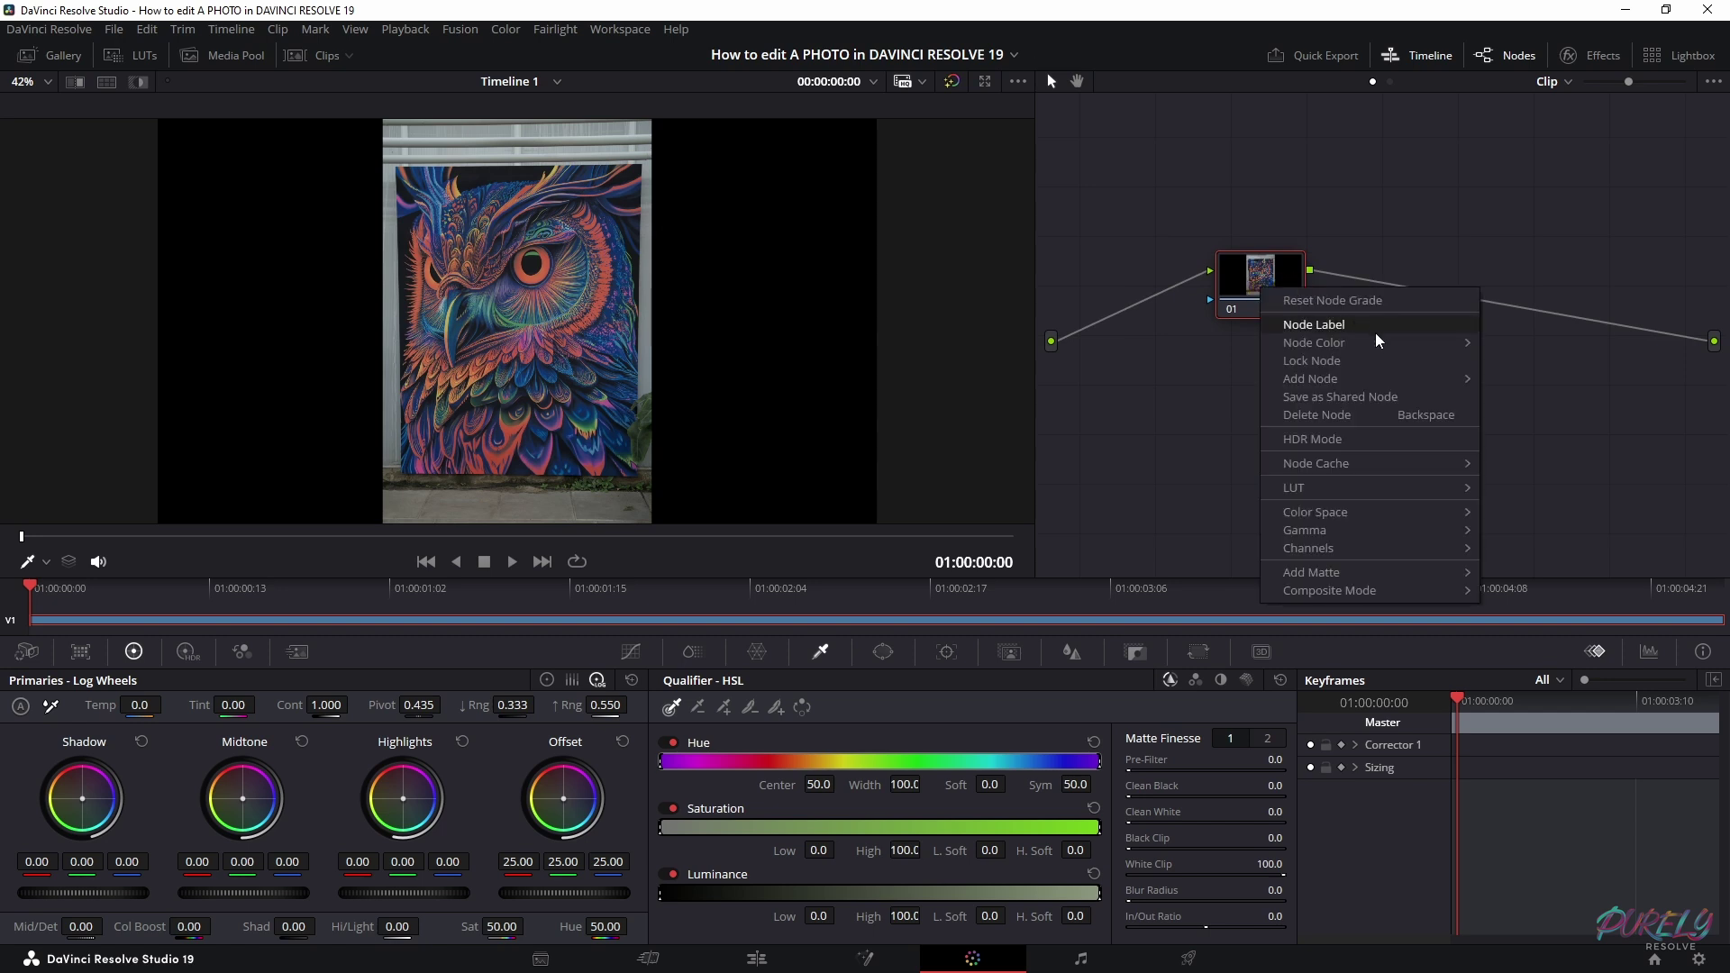
mouse_move(1415, 385)
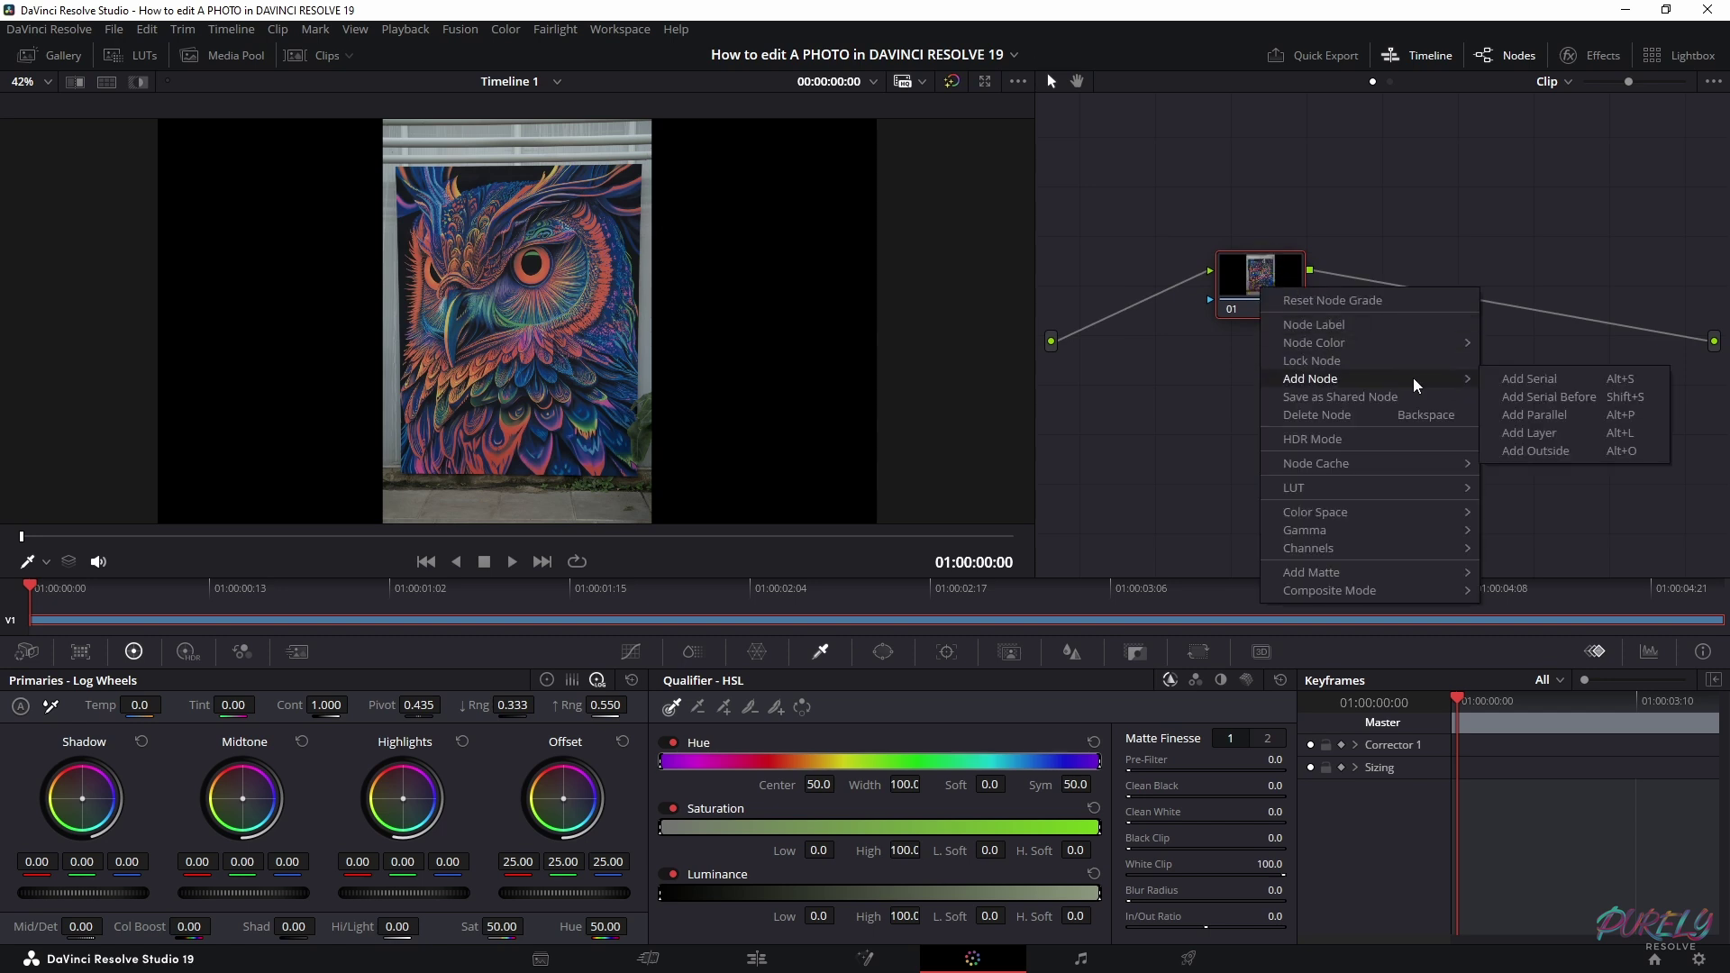
click(1529, 379)
click(1295, 280)
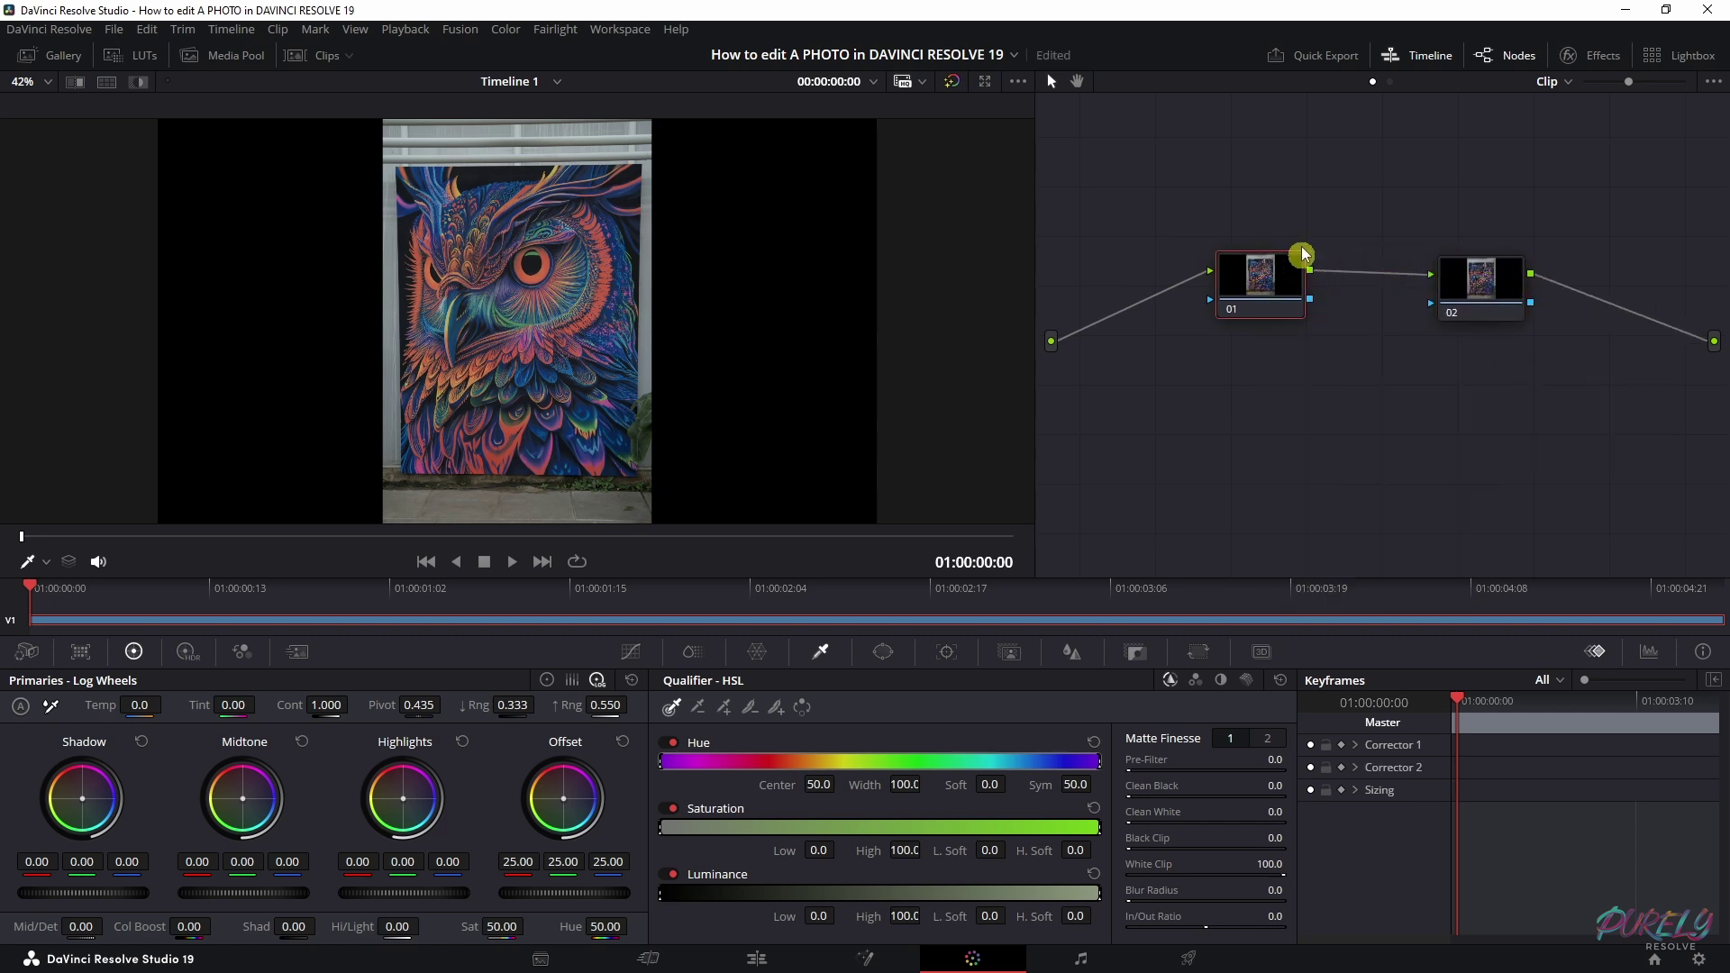
drag(1491, 275, 1450, 274)
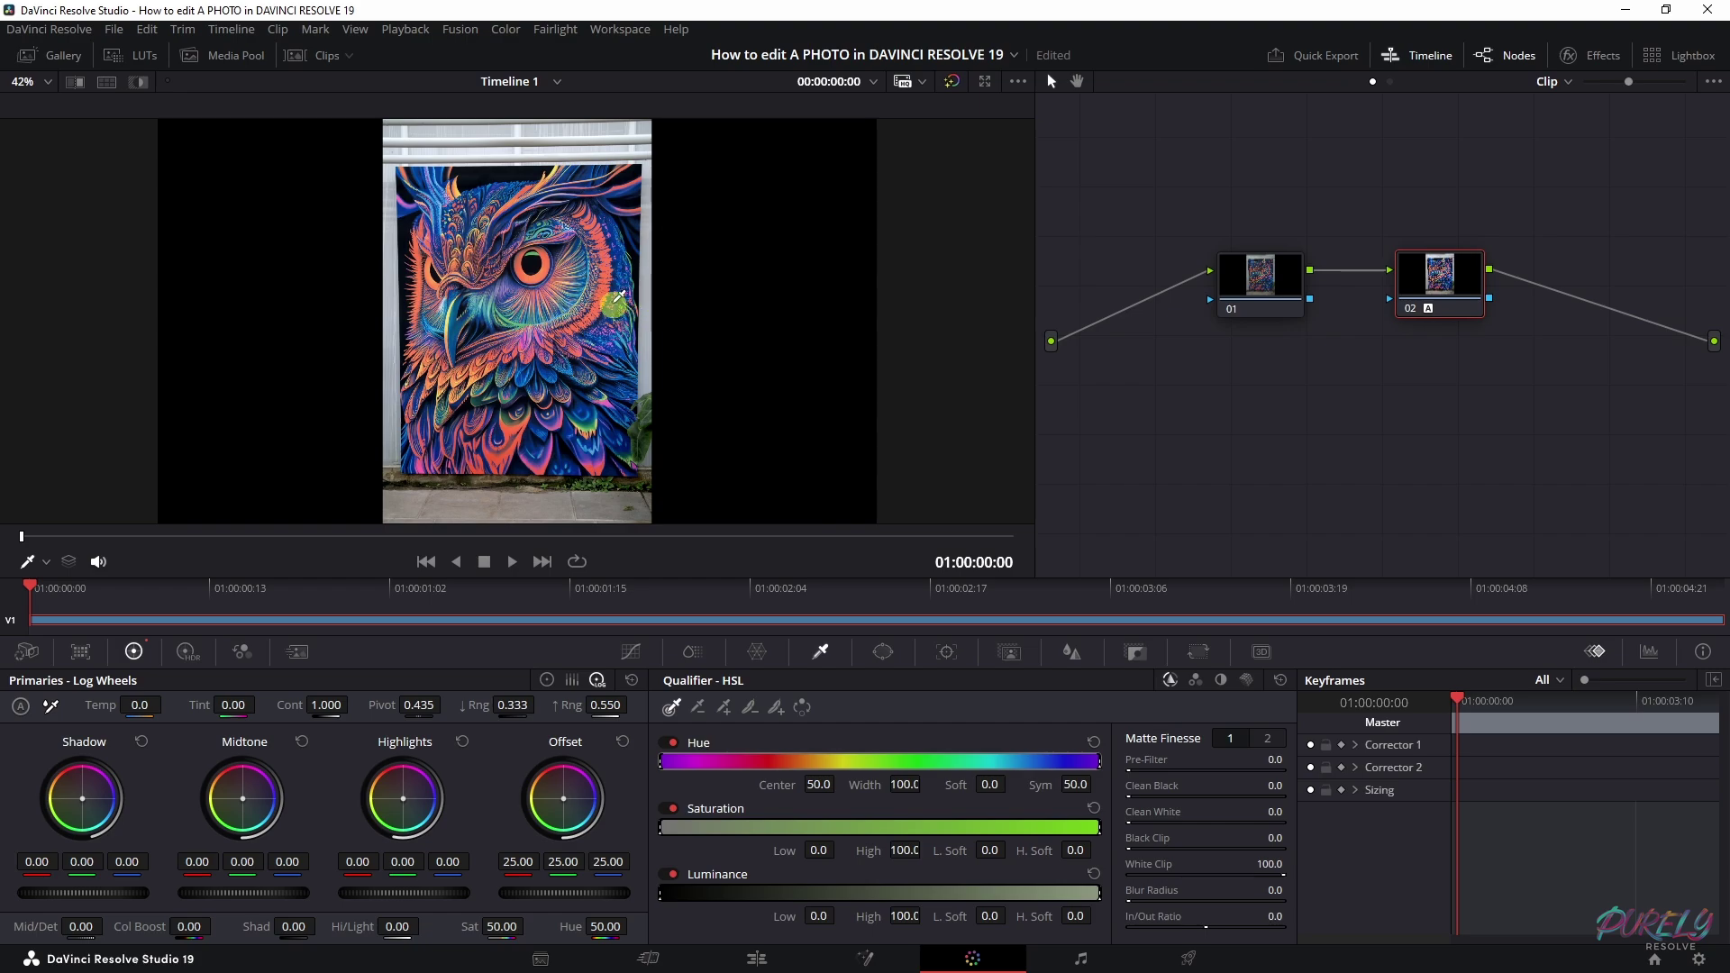
Step: Toggle Bypass Color Grades to compare with the original, then nudge node 02 left
scroll(573, 306, up, 3)
scroll(573, 307, up, 3)
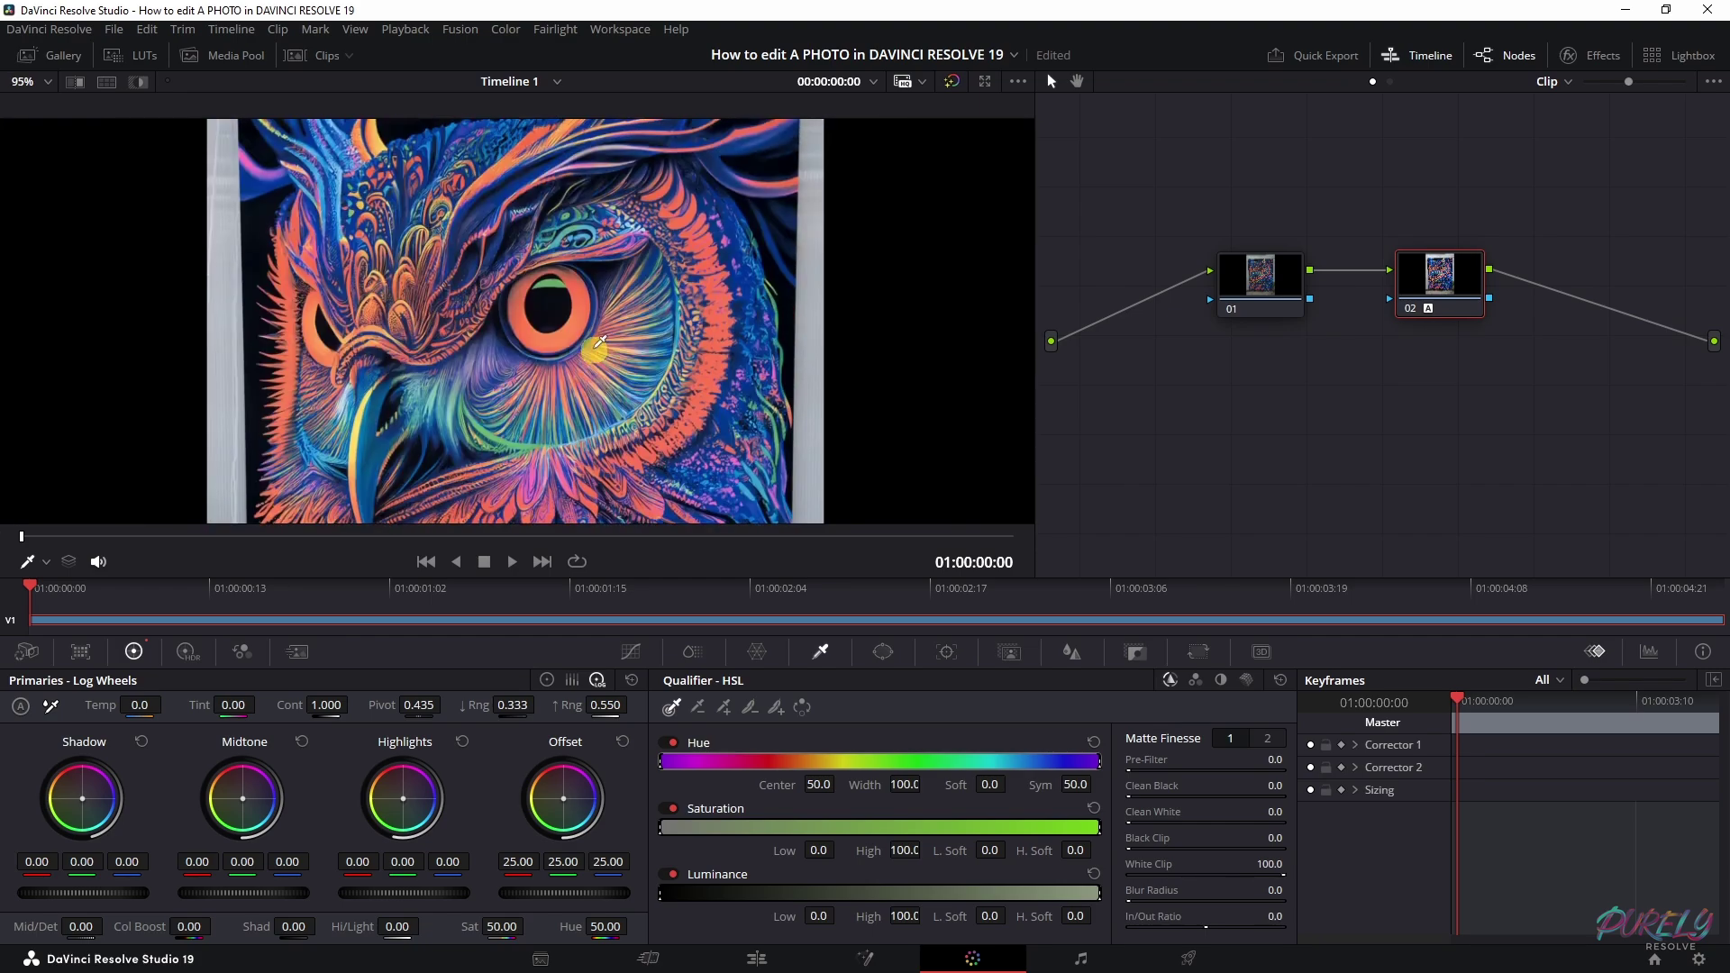
scroll(578, 293, down, 2)
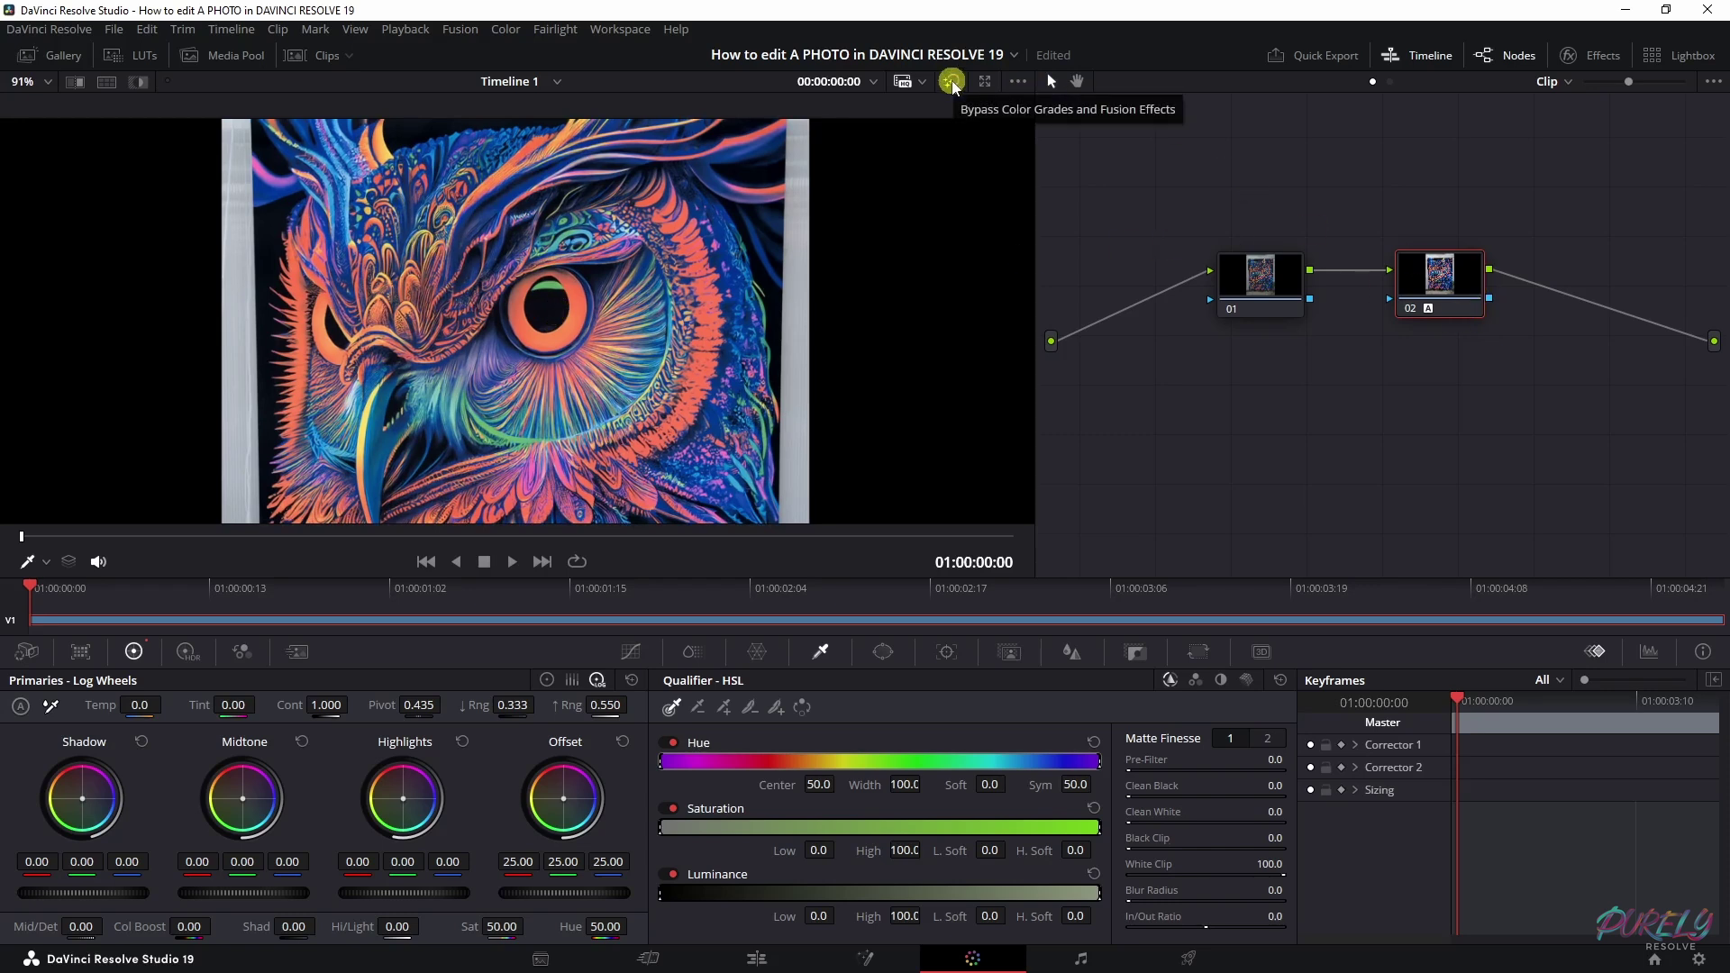
click(951, 82)
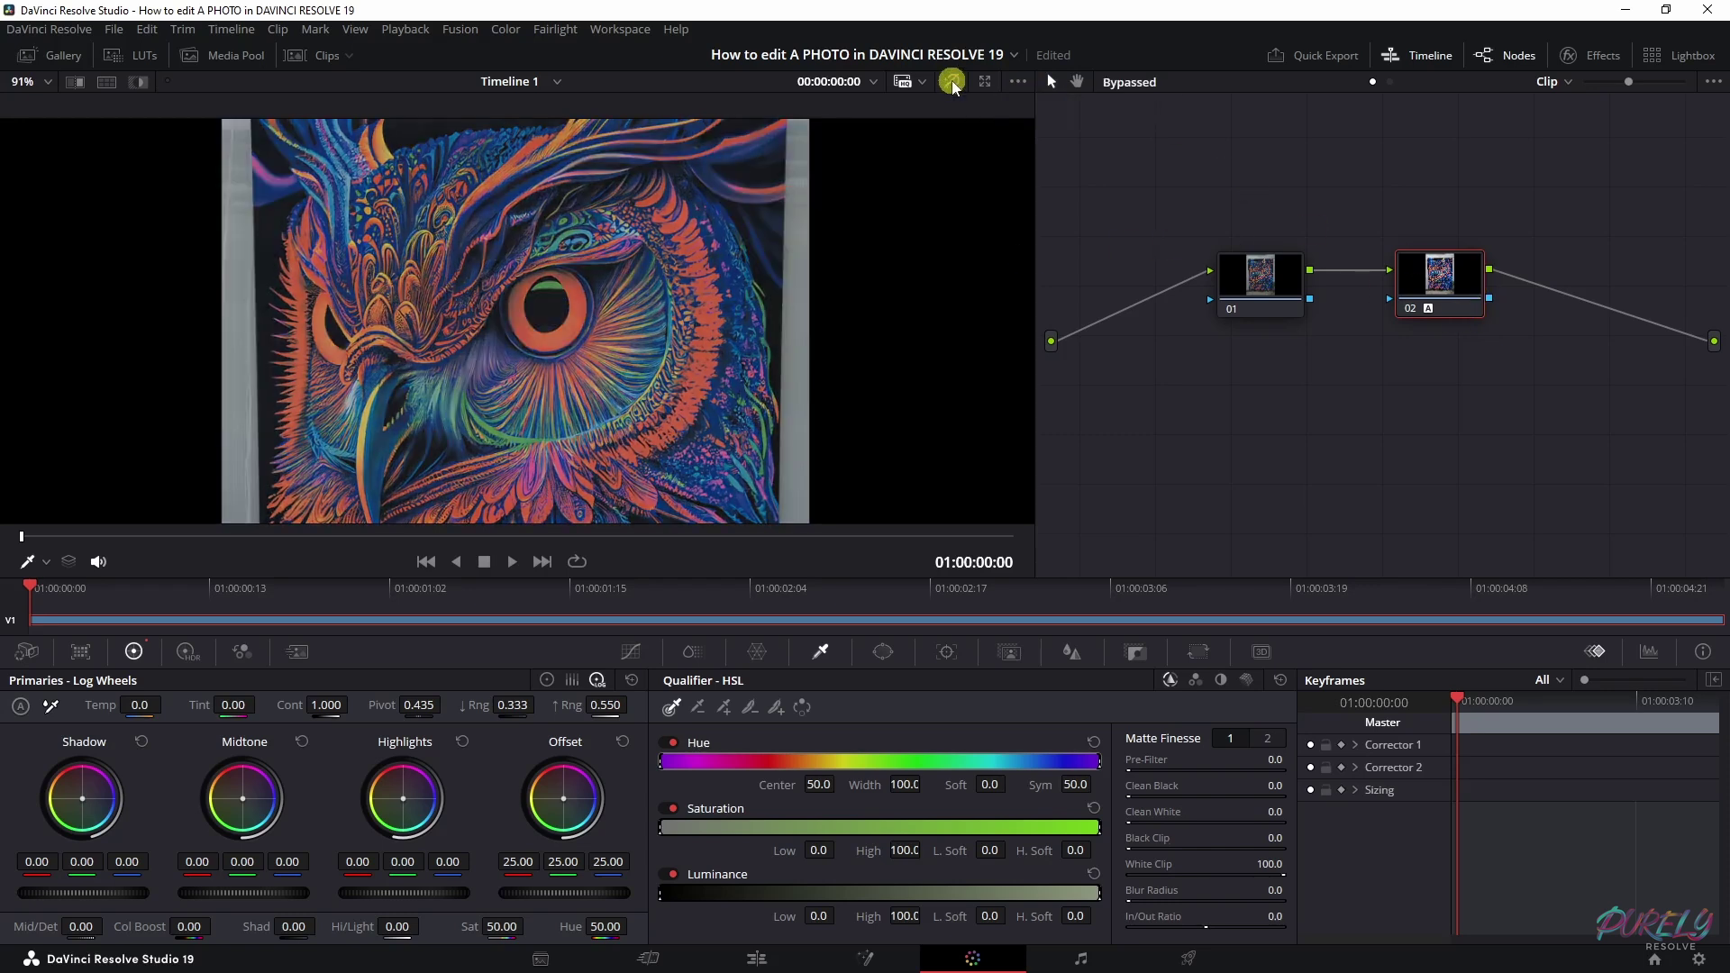
click(952, 82)
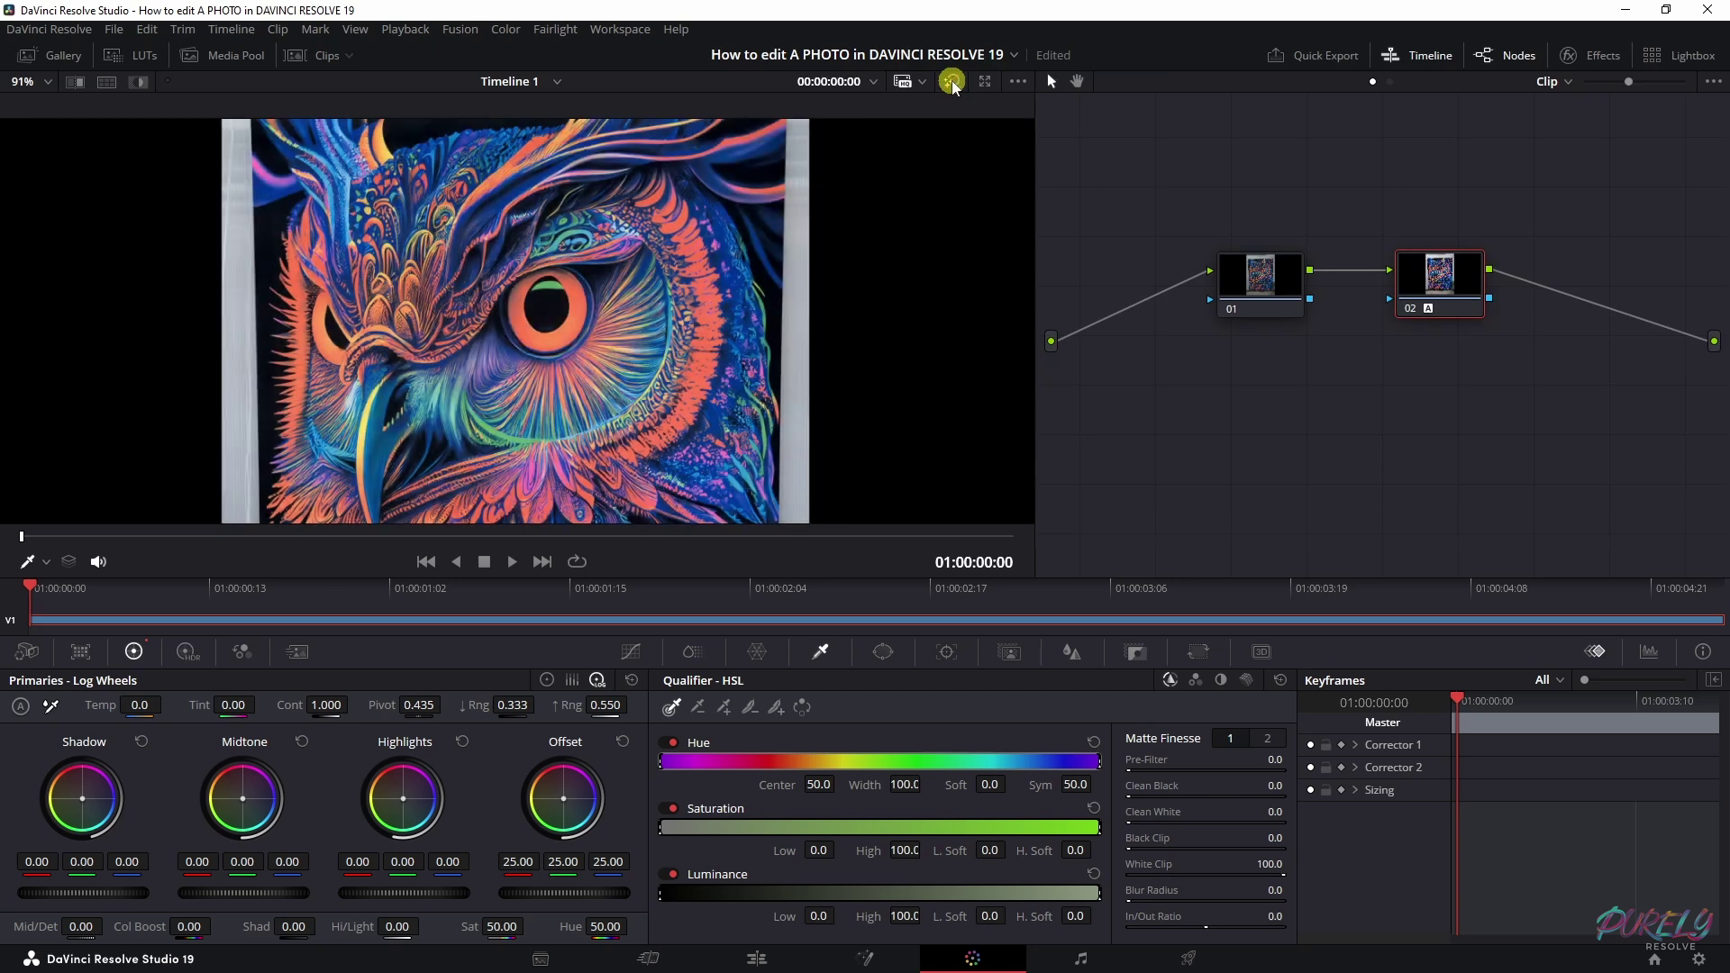
scroll(709, 370, down, 4)
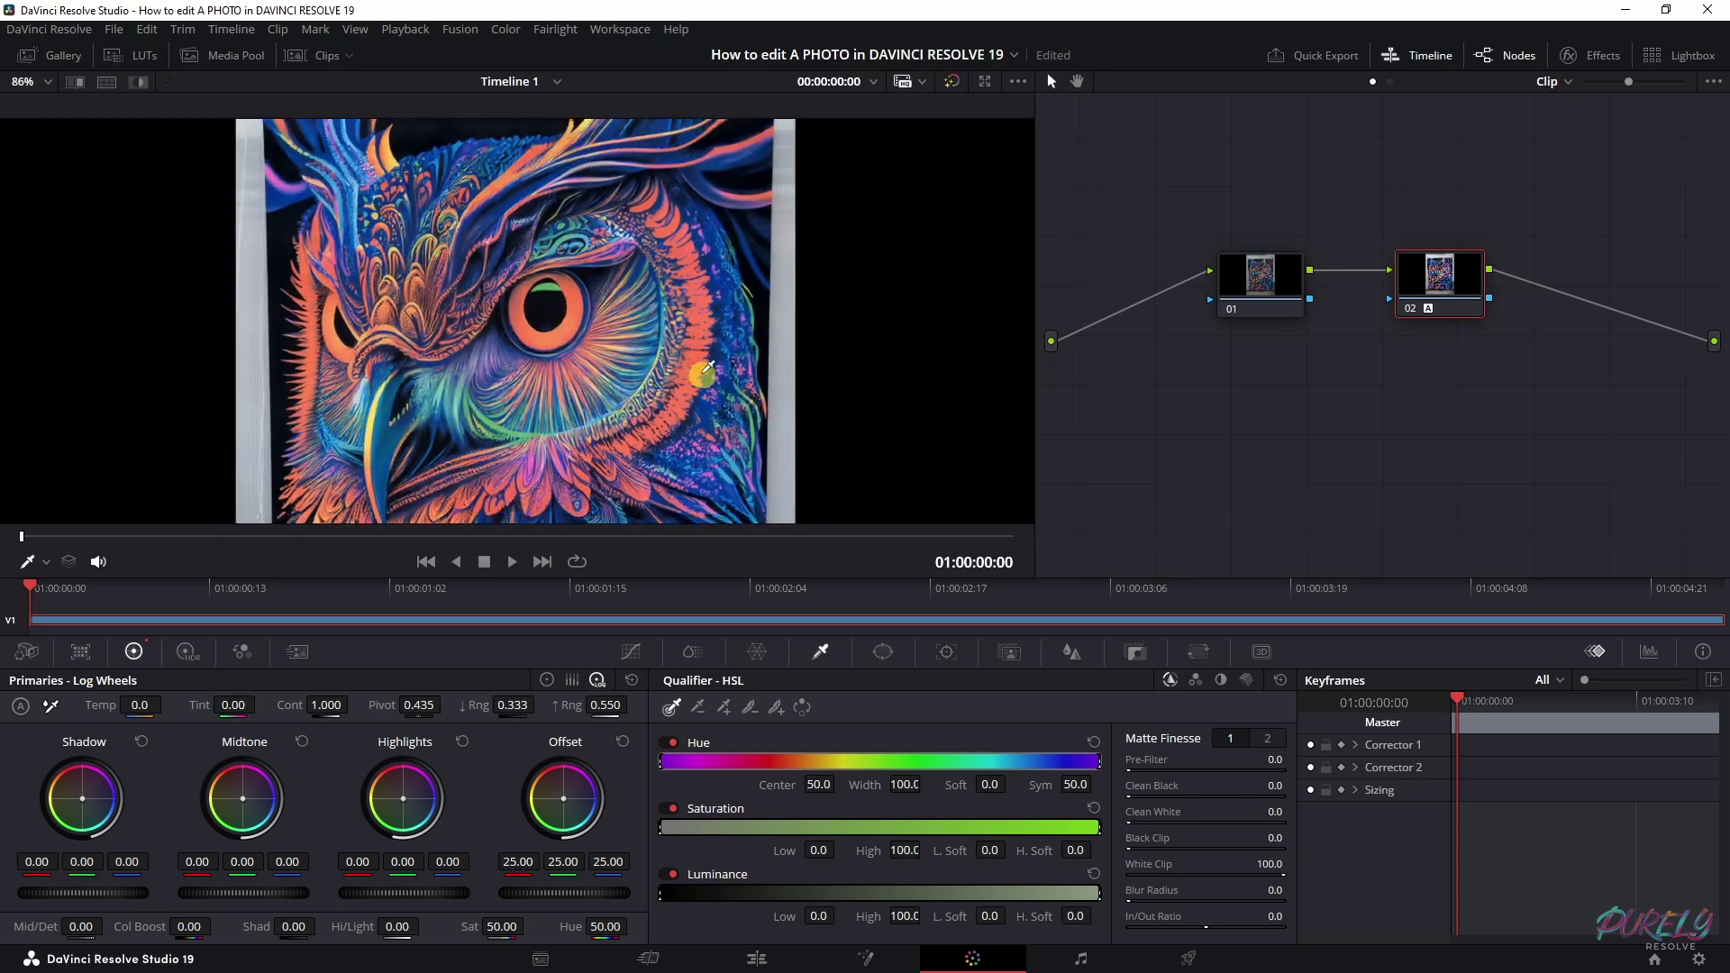
scroll(708, 370, down, 1)
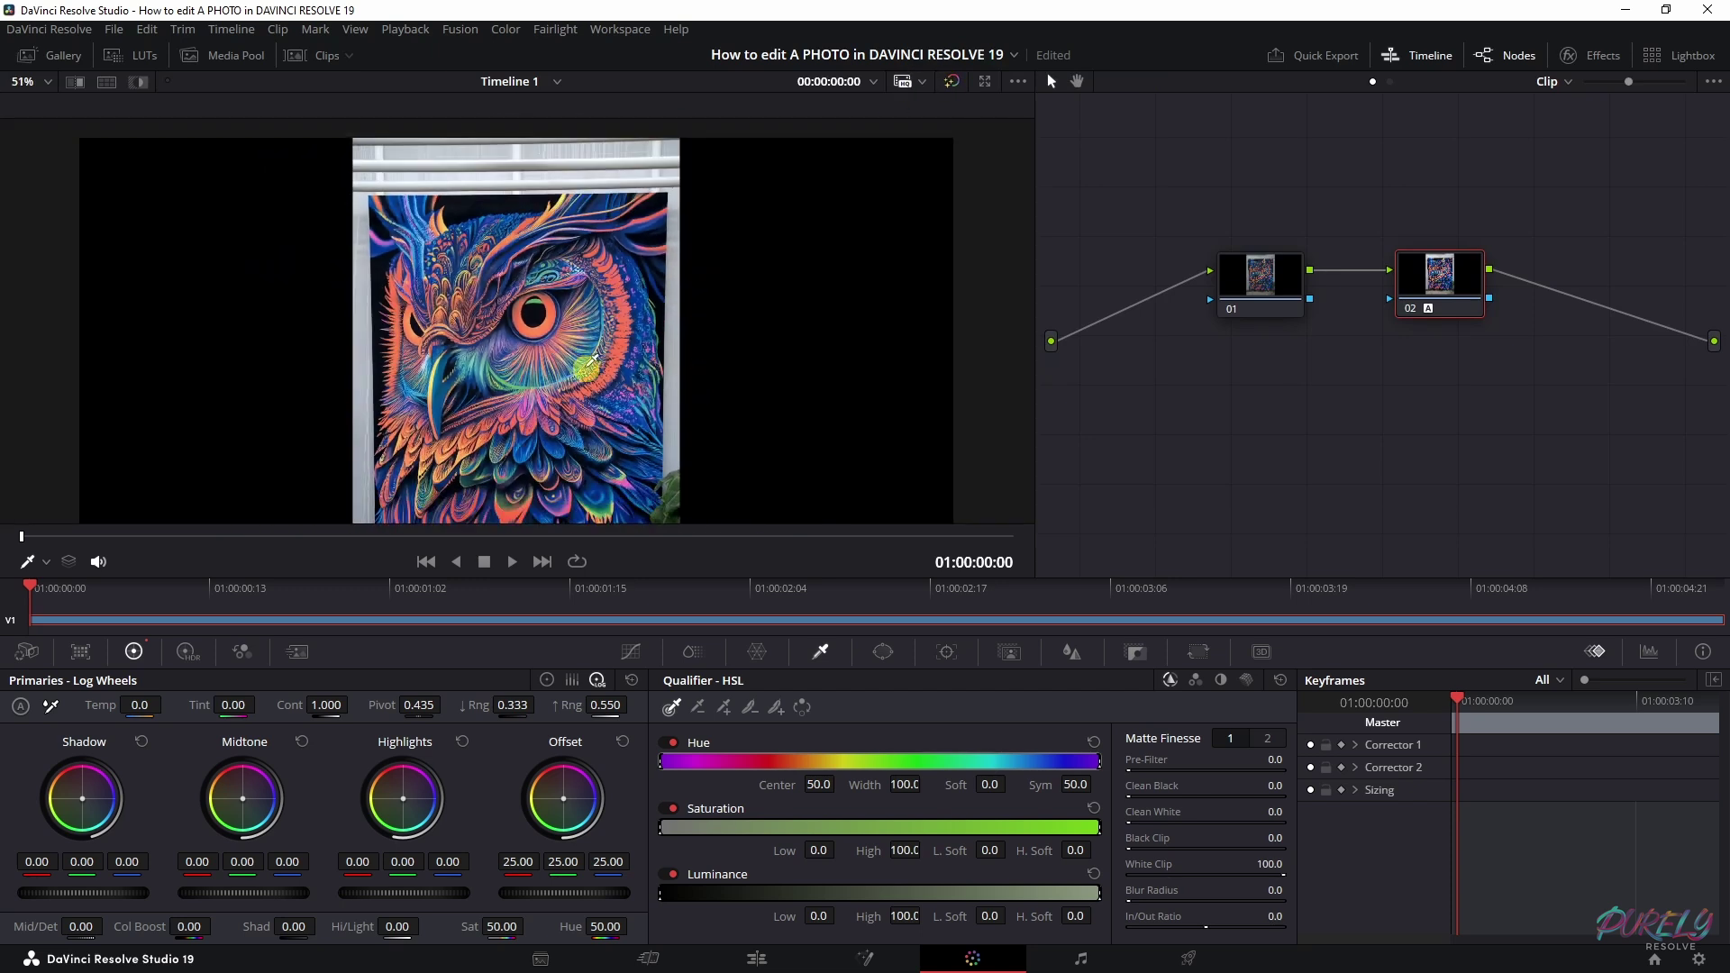
drag(1440, 299, 1425, 303)
Step: Add serial node 03 after node 02 and set its Blur palette to Sharpen, Radius 0.43
right_click(1424, 305)
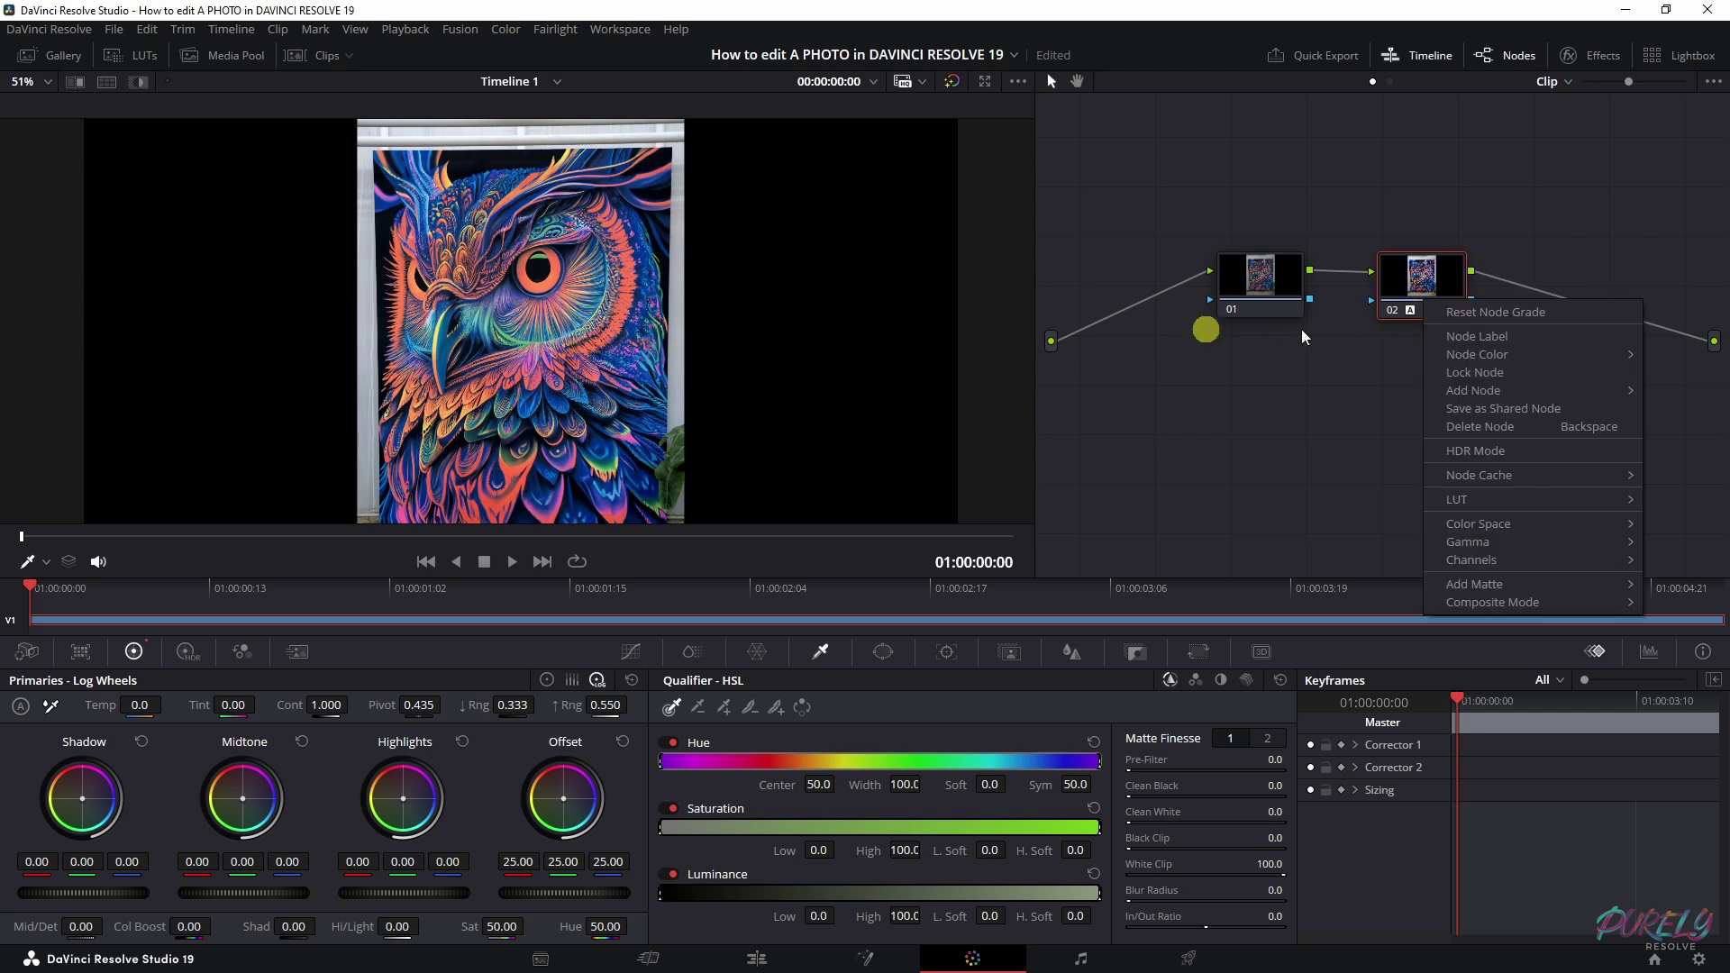
mouse_move(1484, 397)
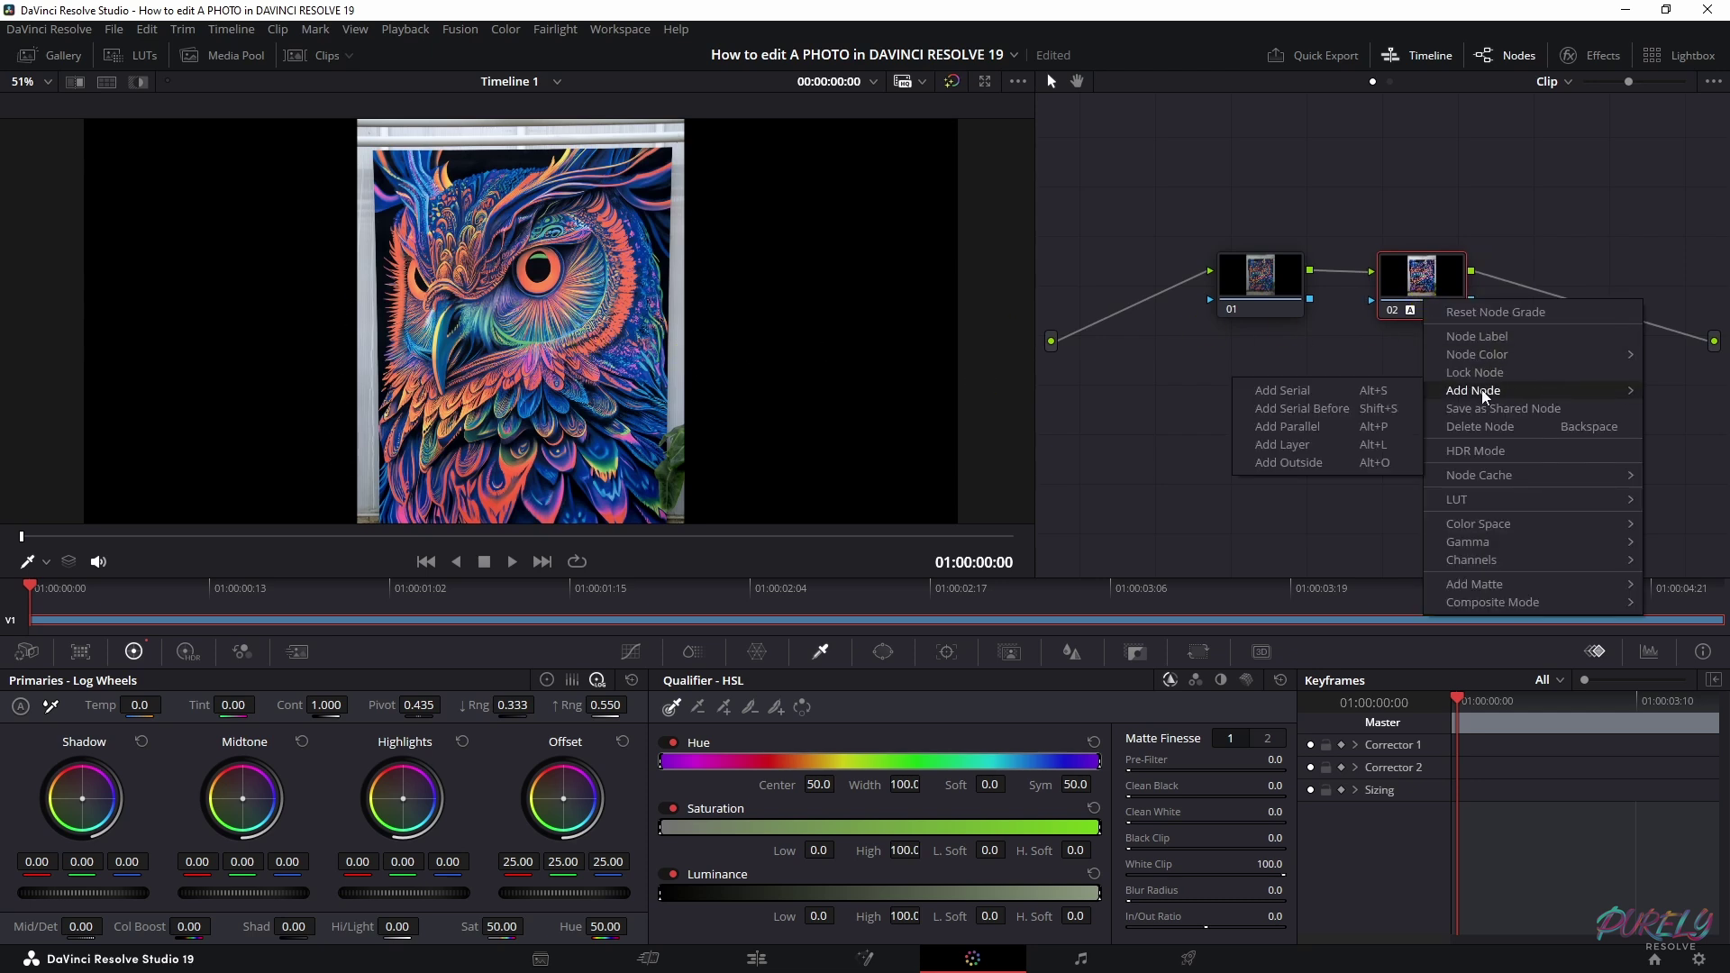
click(1289, 390)
click(1072, 655)
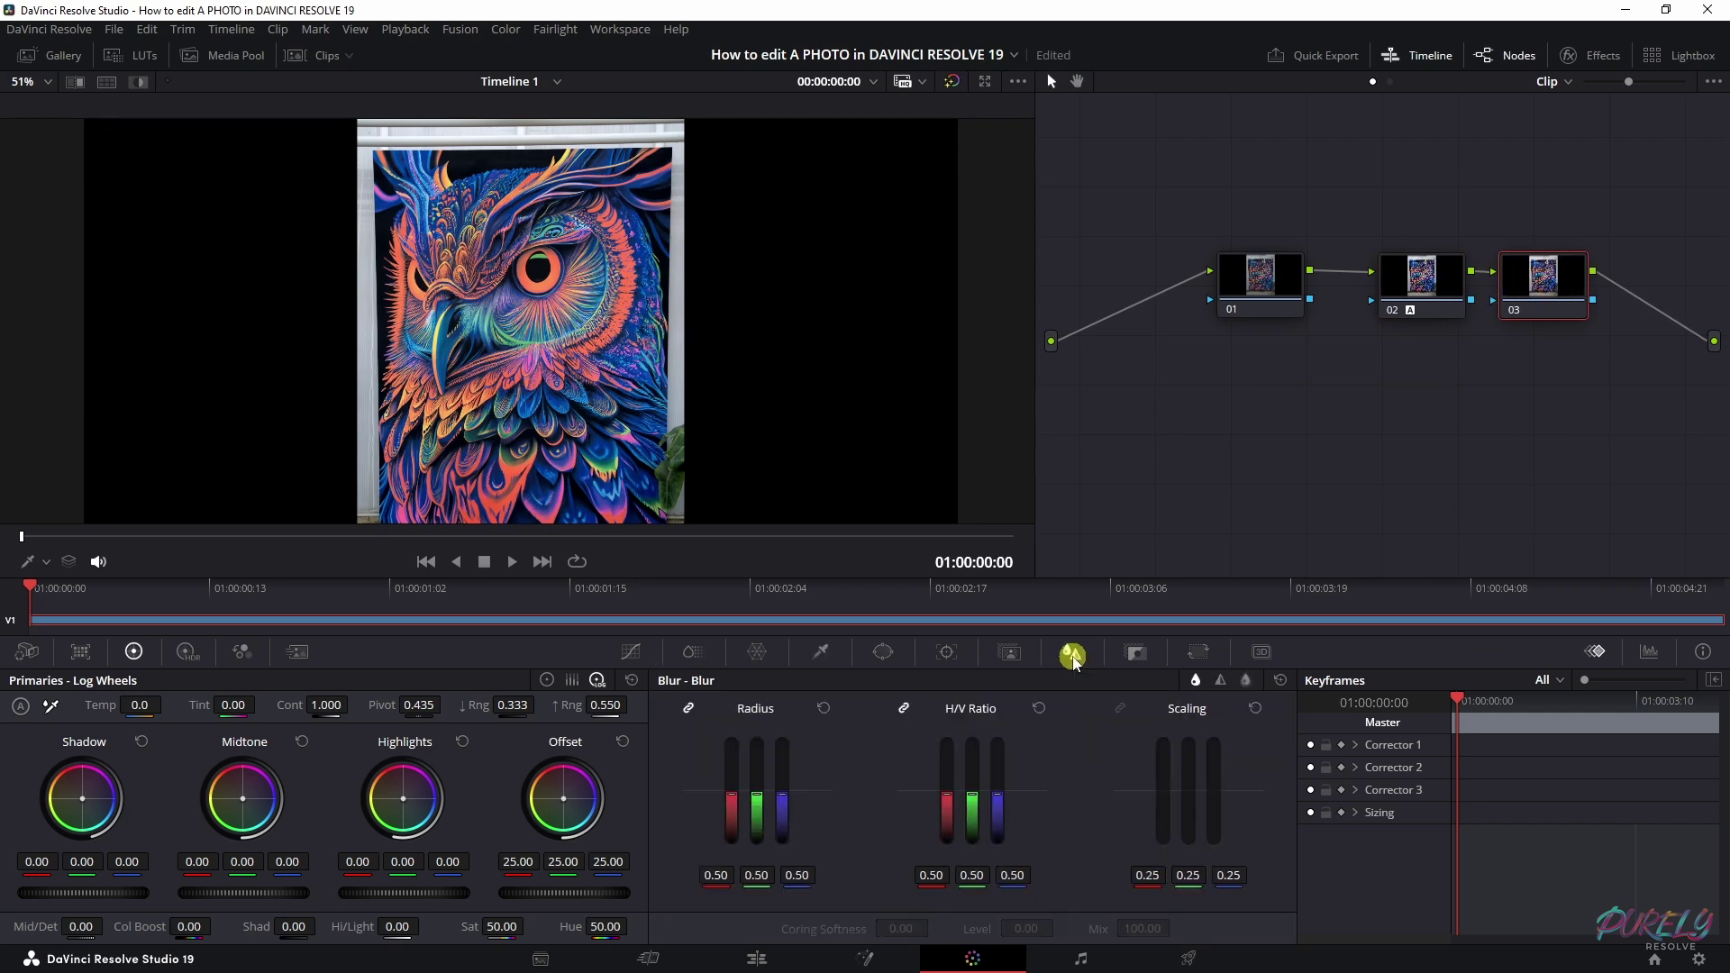
click(1196, 682)
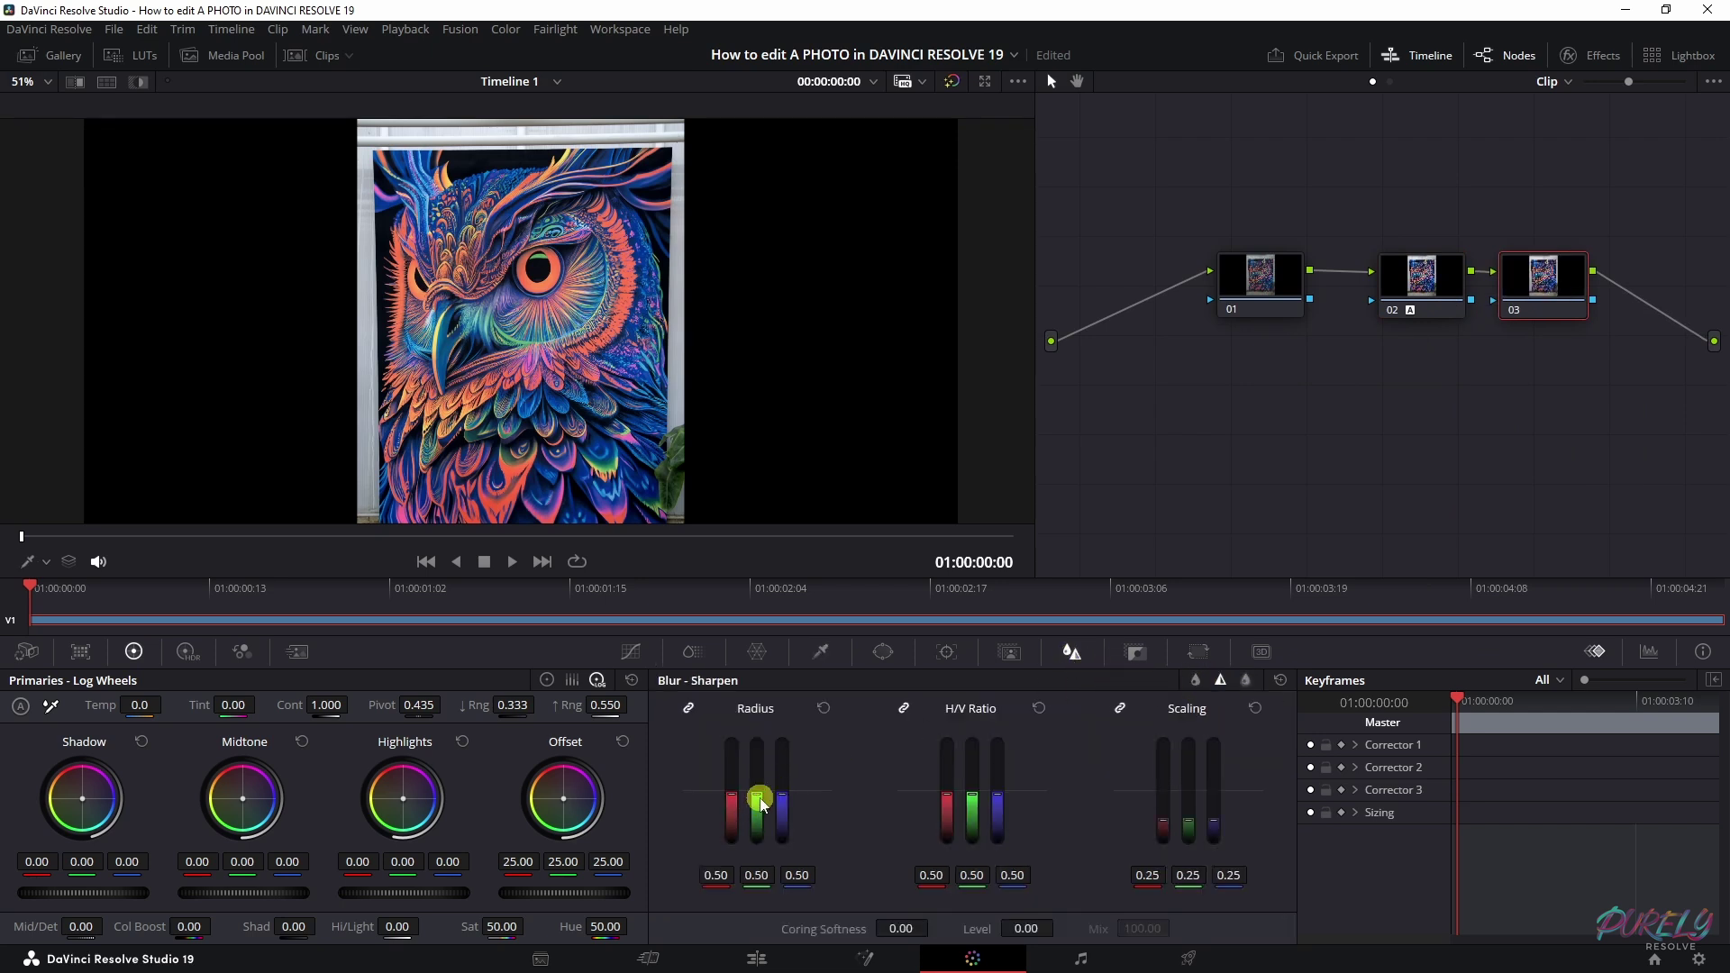
key(ctrl+equal)
key(ctrl+equal)
key(ctrl+equal)
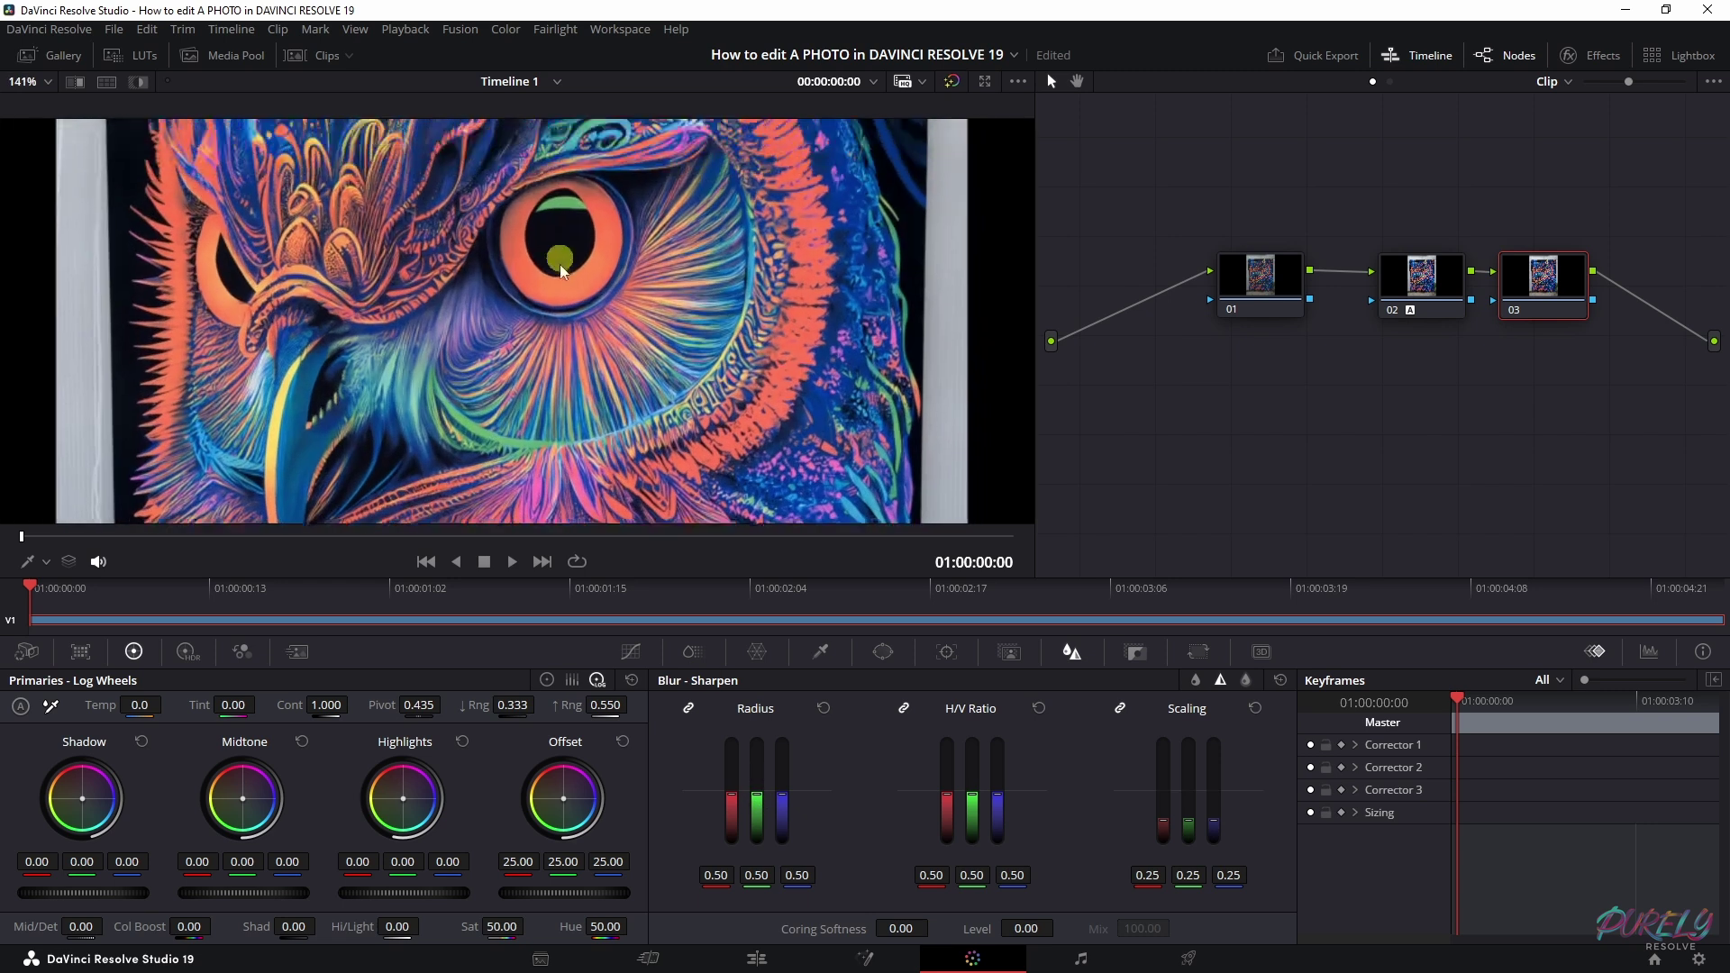
mouse_move(761, 799)
mouse_down()
mouse_move(753, 845)
mouse_move(739, 761)
mouse_move(733, 823)
mouse_move(758, 807)
mouse_up()
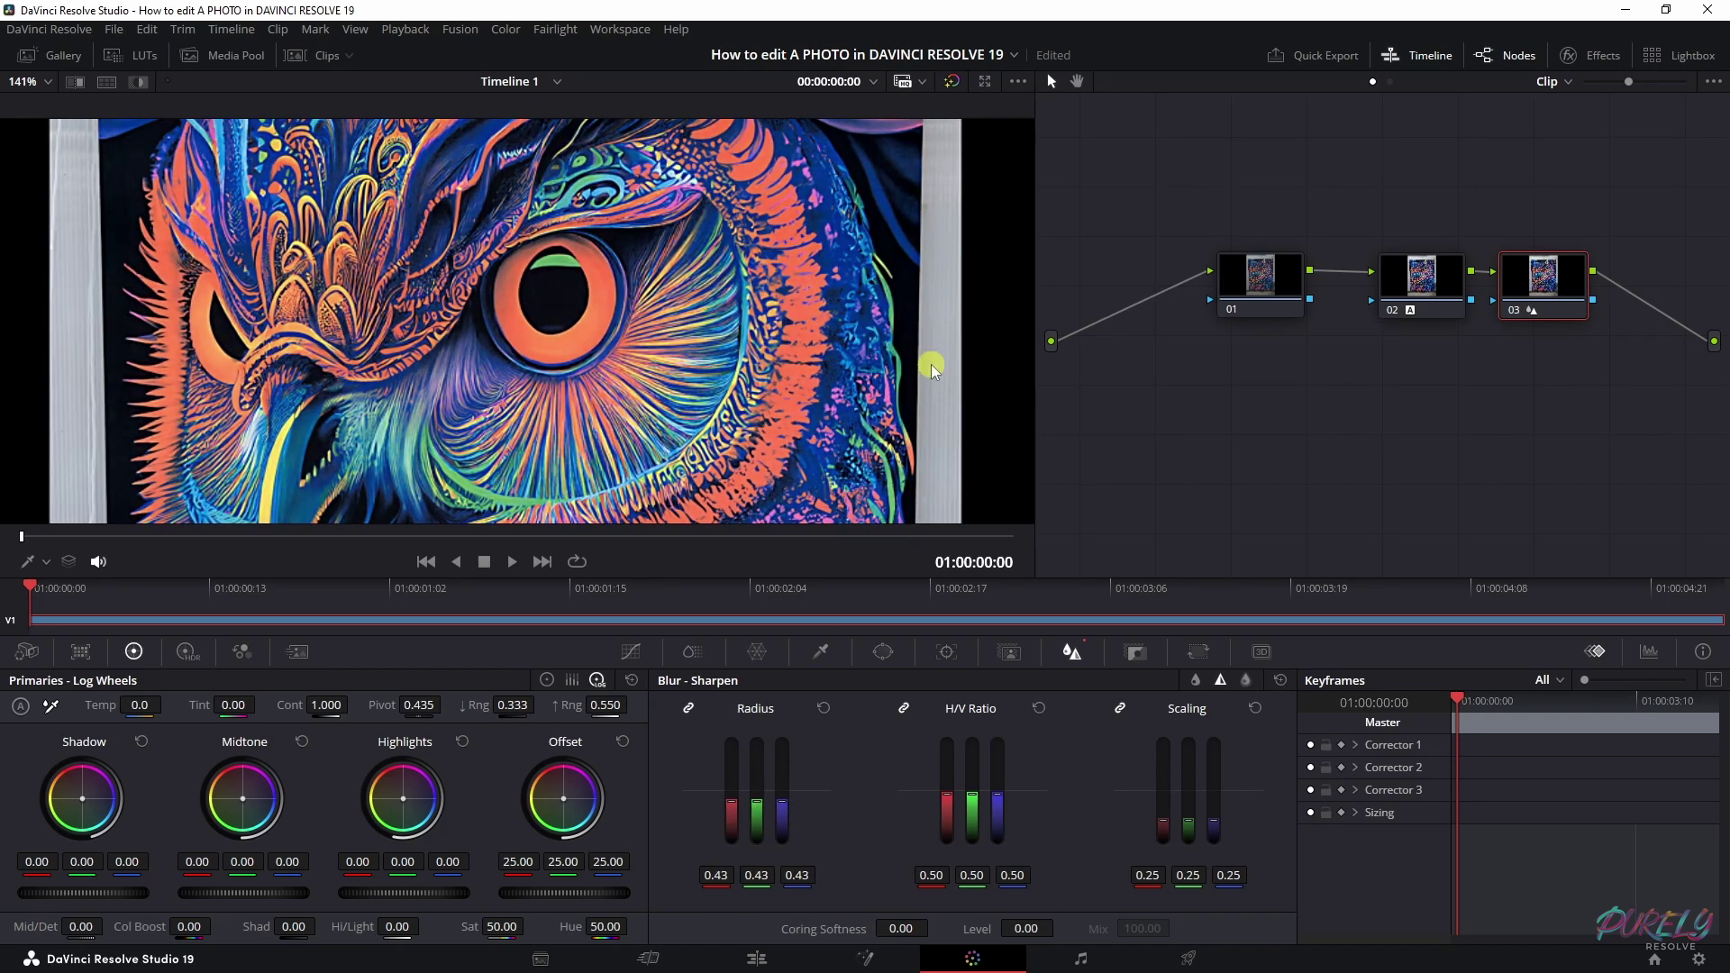
Step: Toggle Bypass Color Grades to compare the sharpened owl against the ungraded image
scroll(676, 306, down, 2)
scroll(676, 307, down, 1)
click(954, 81)
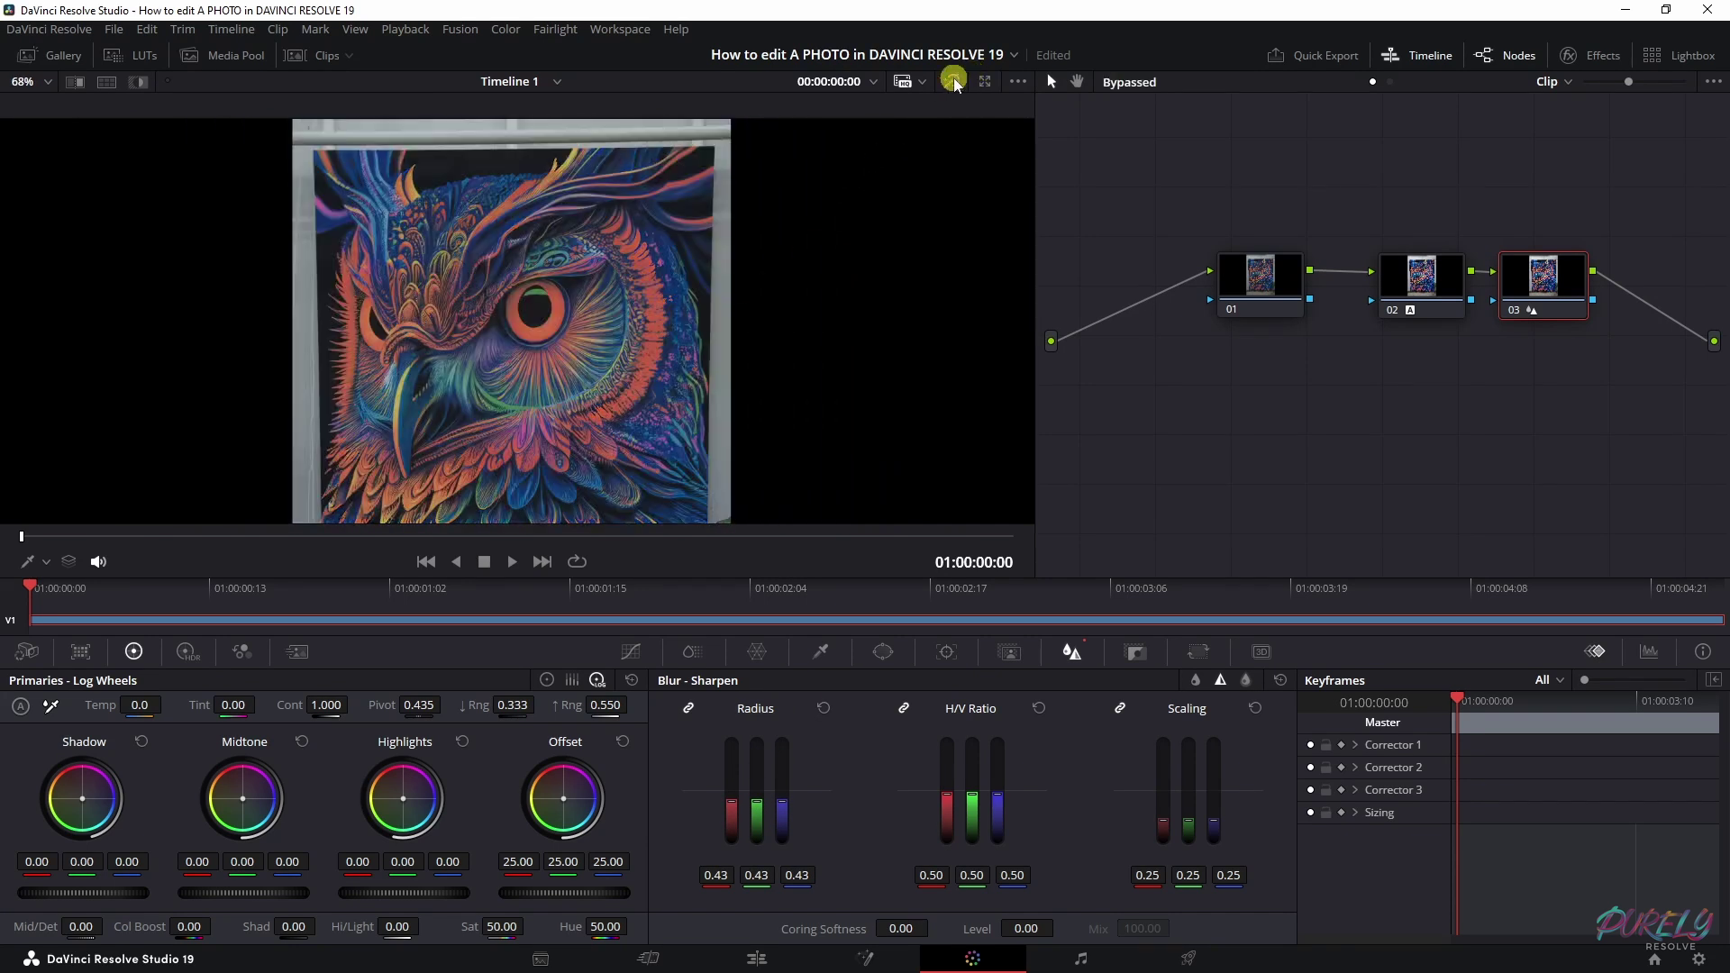
click(954, 81)
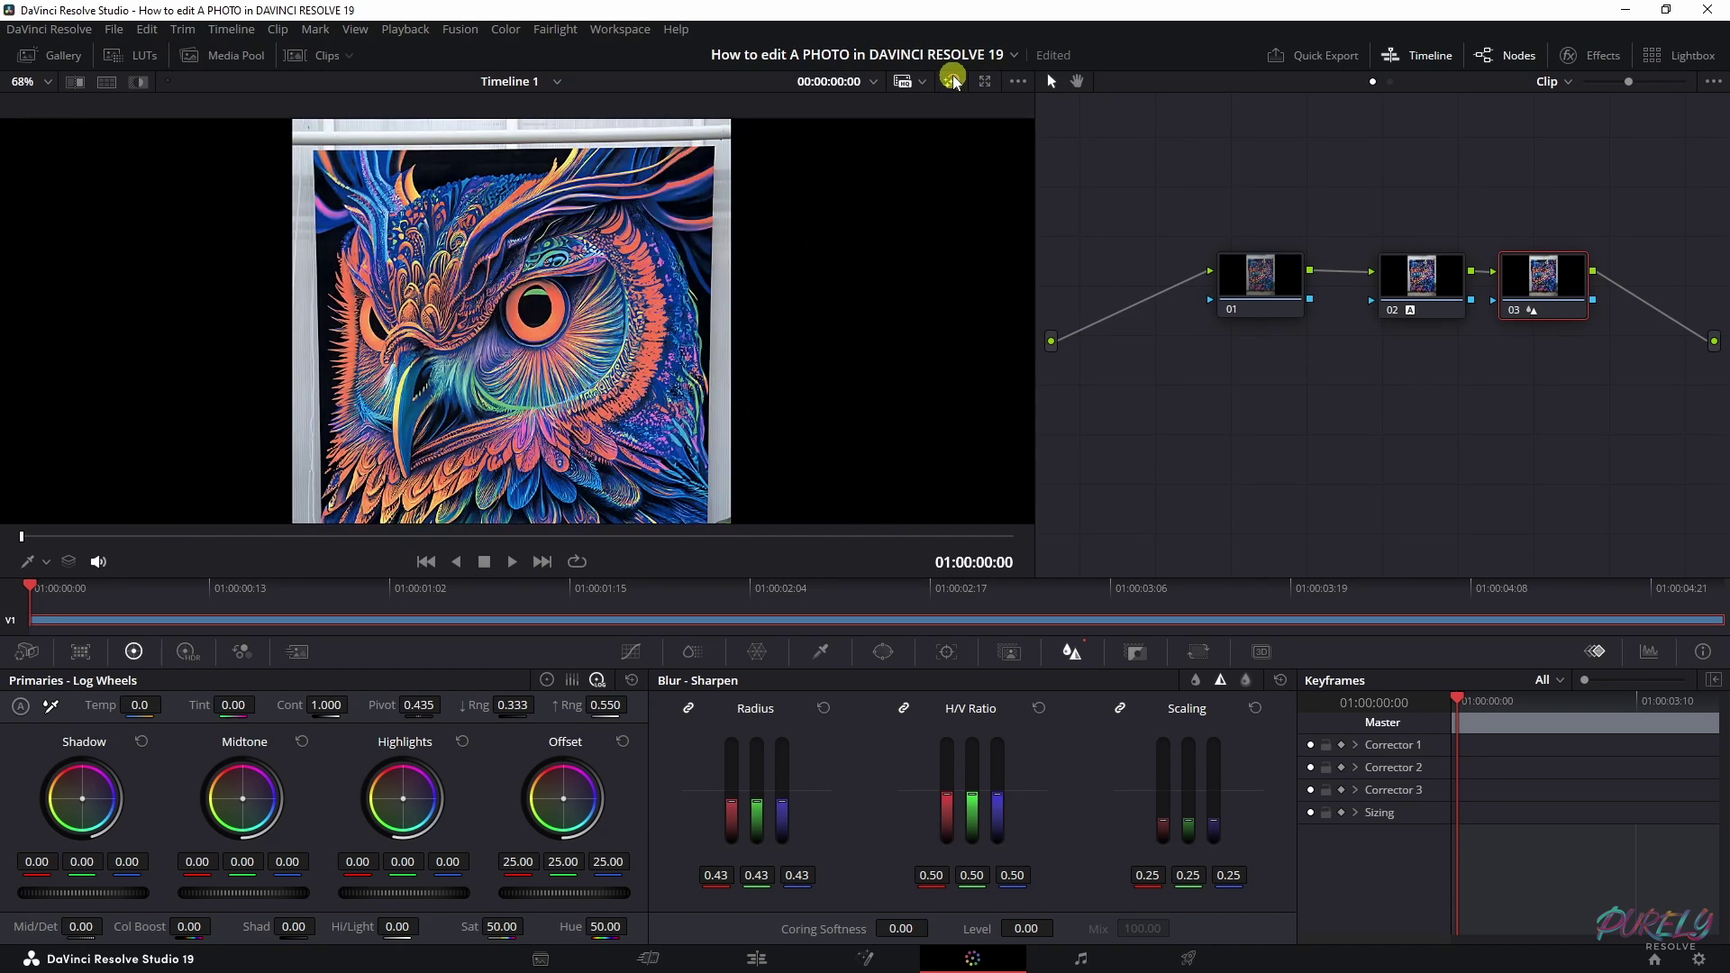
scroll(597, 345, down, 1)
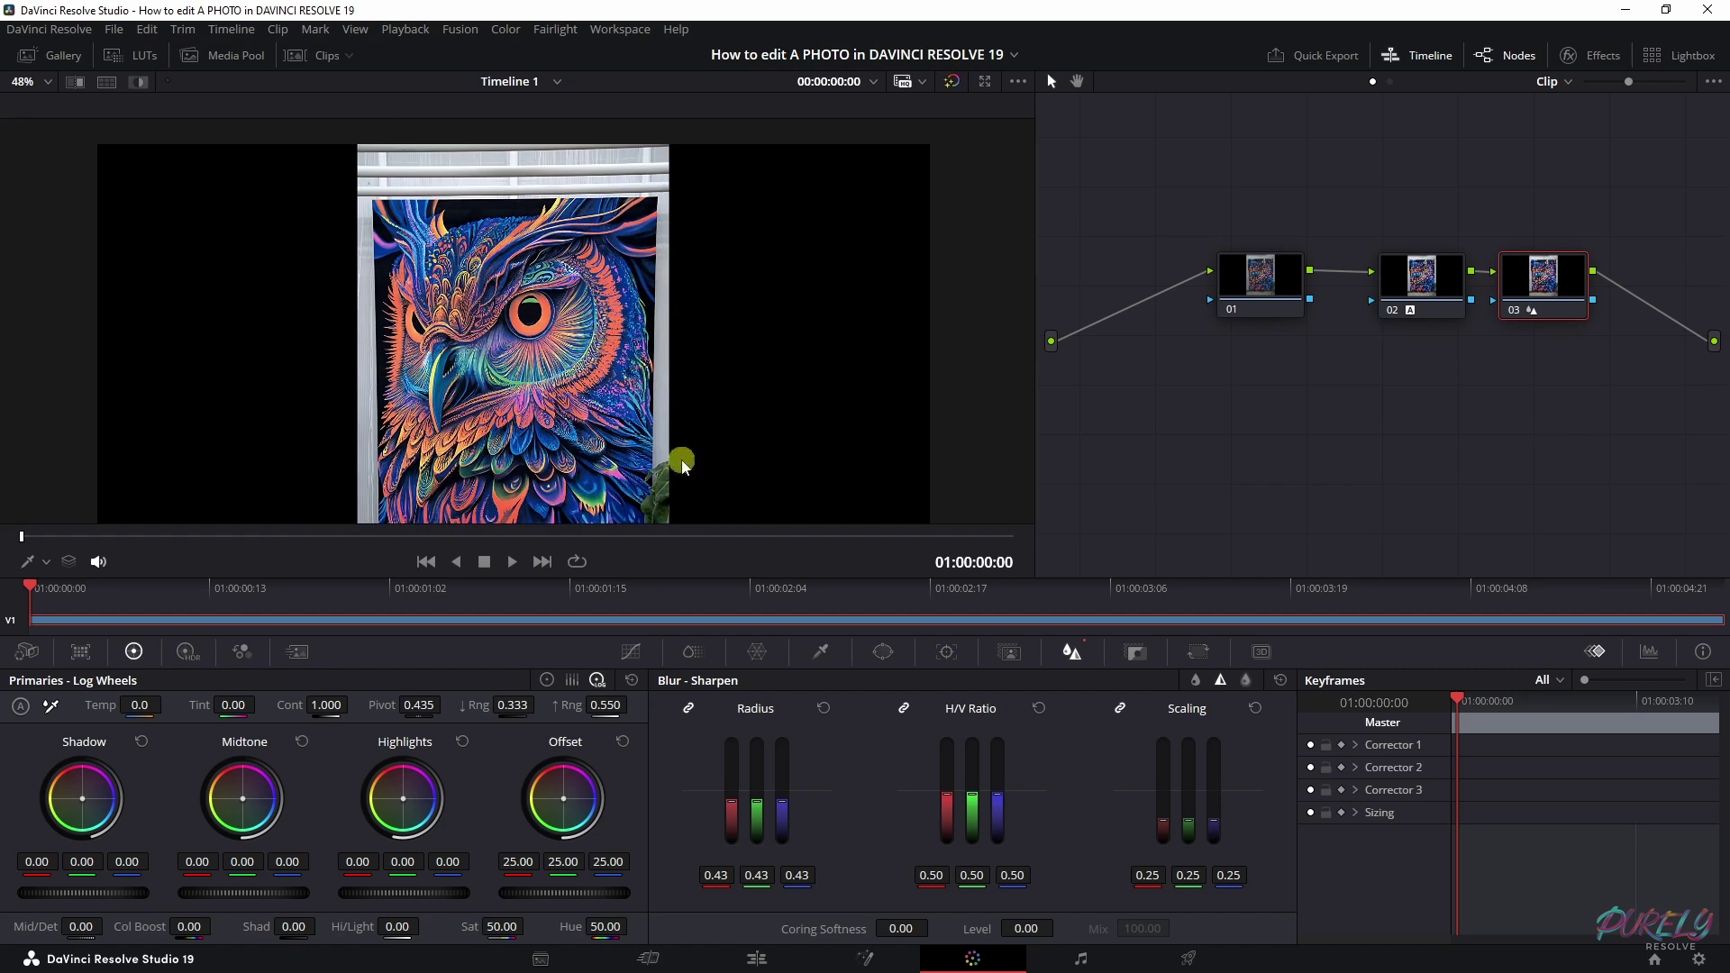
Step: Grab a still of the graded owl into the Gallery and export it as PNG
click(63, 56)
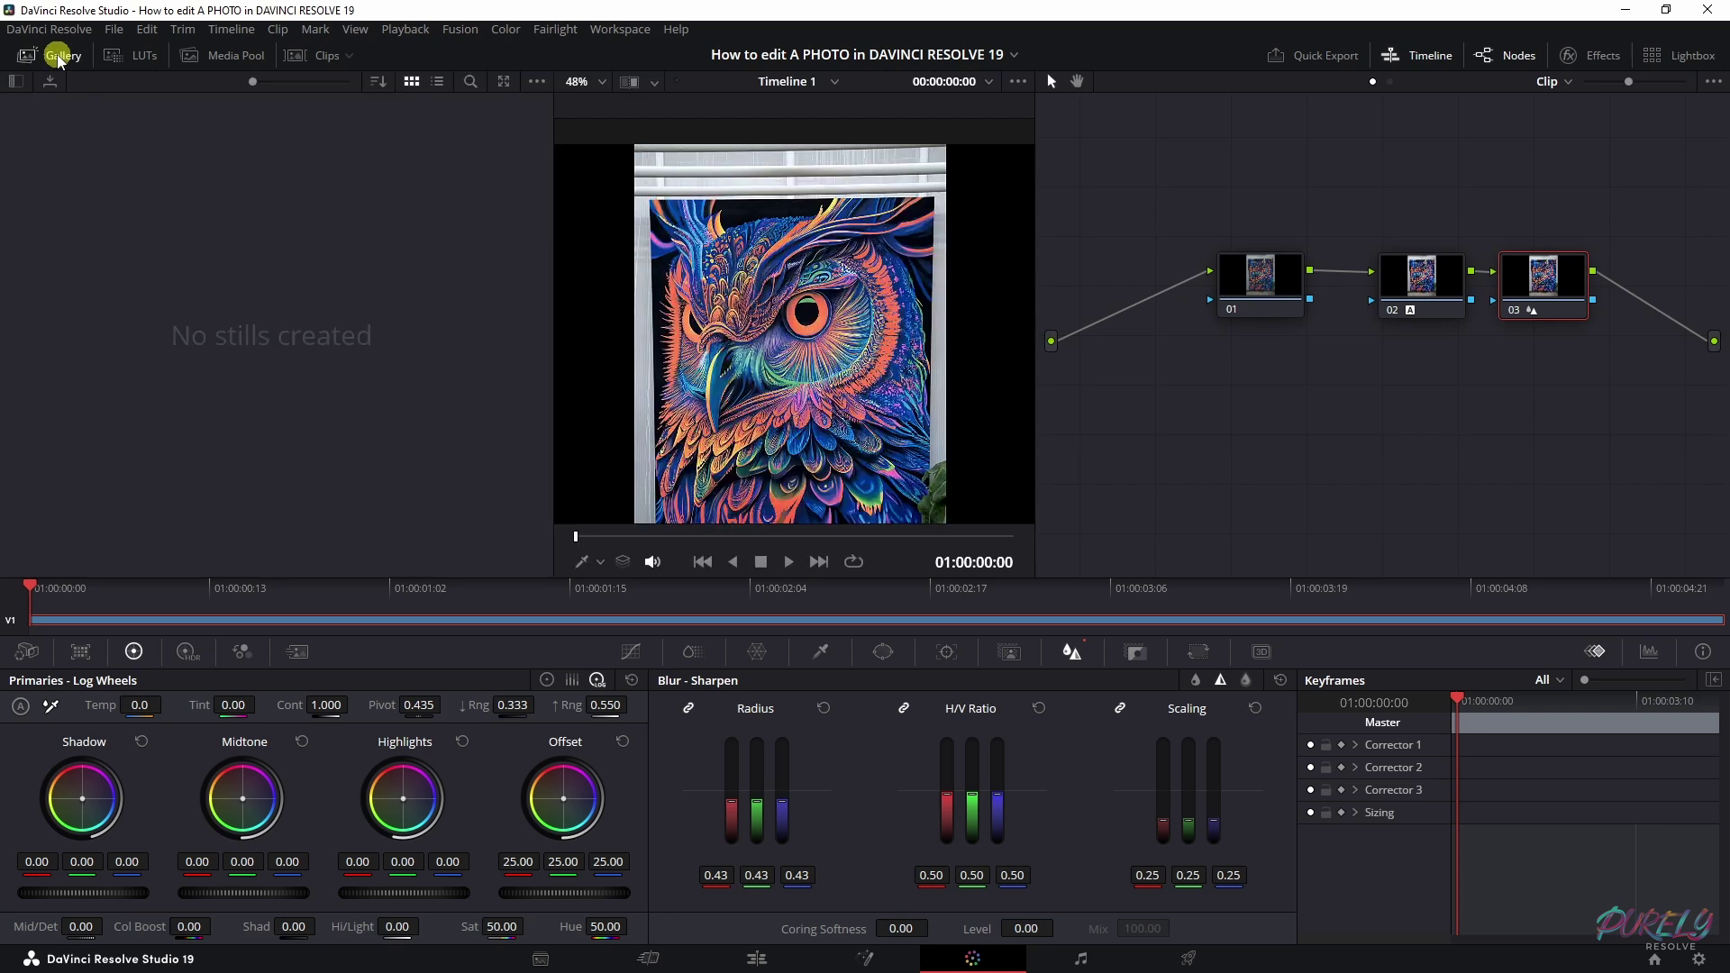
right_click(797, 358)
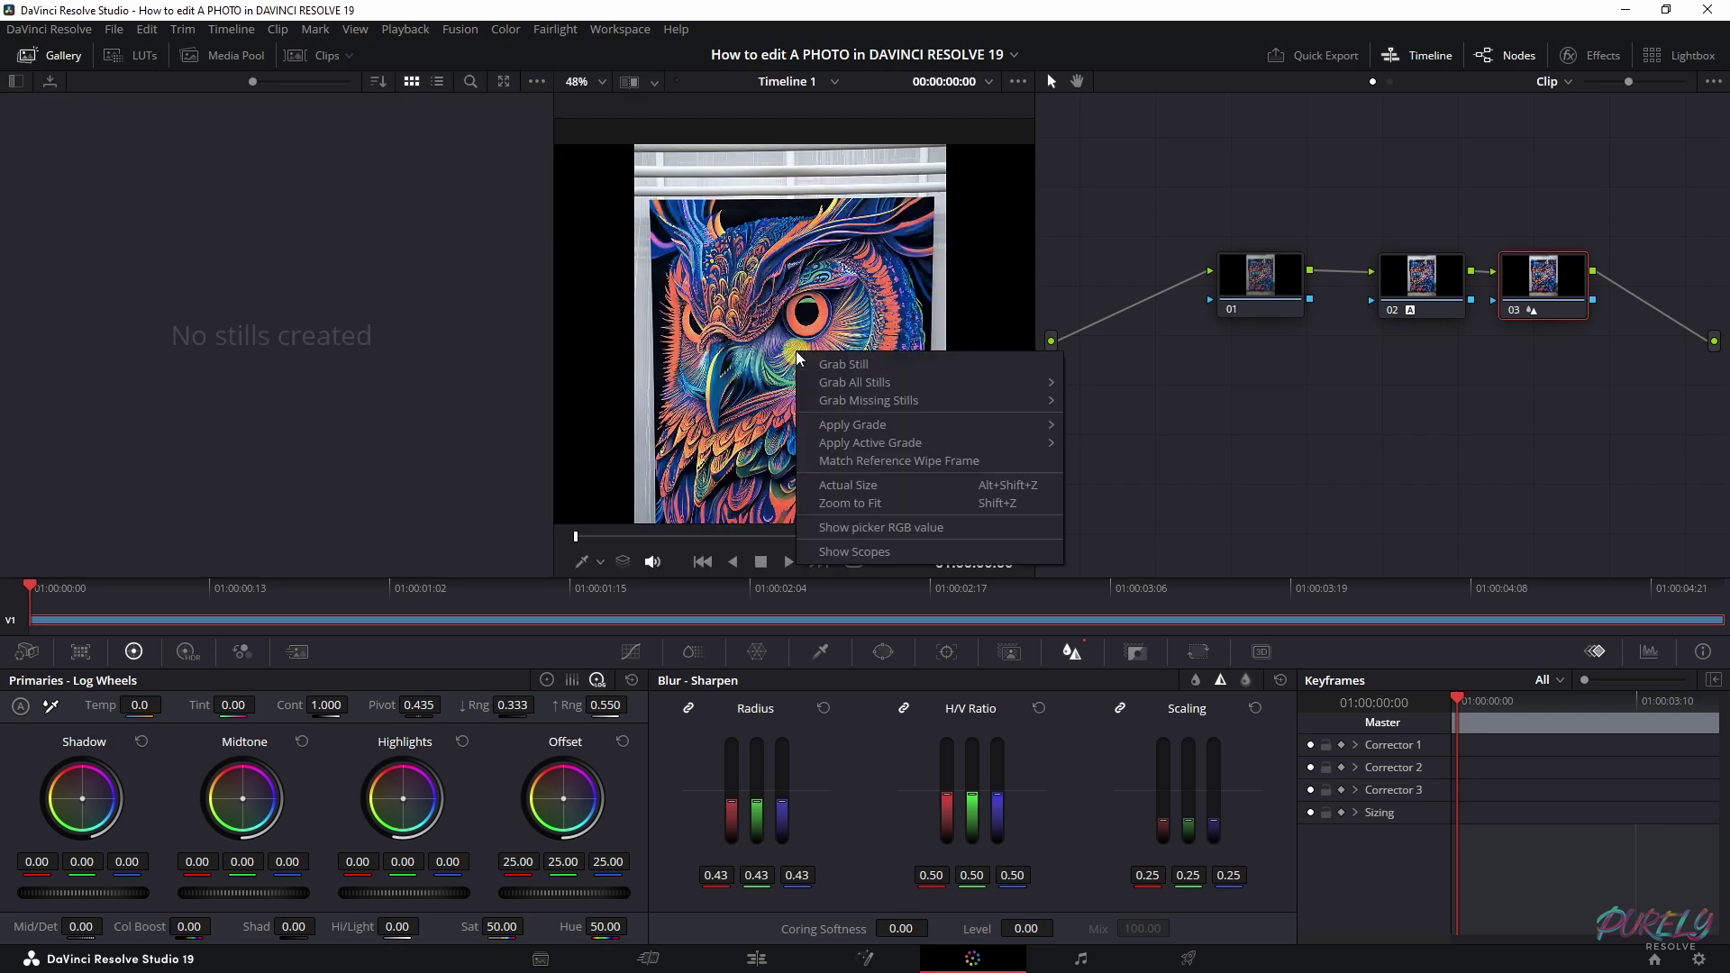
click(840, 365)
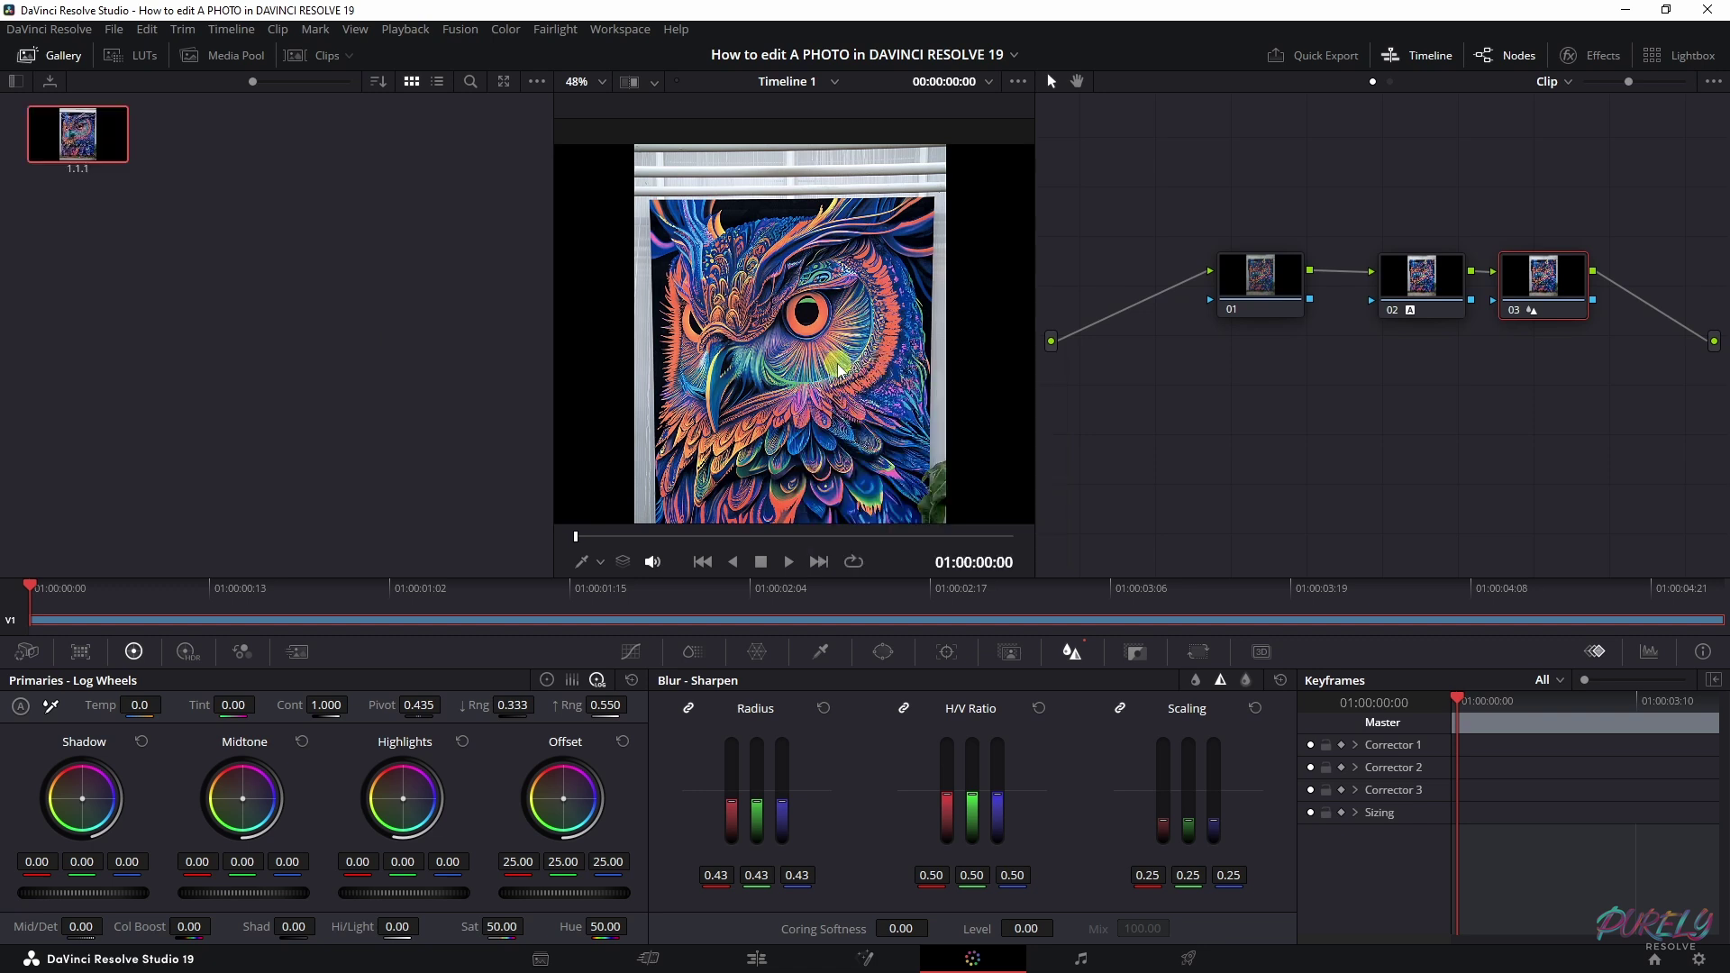
right_click(74, 134)
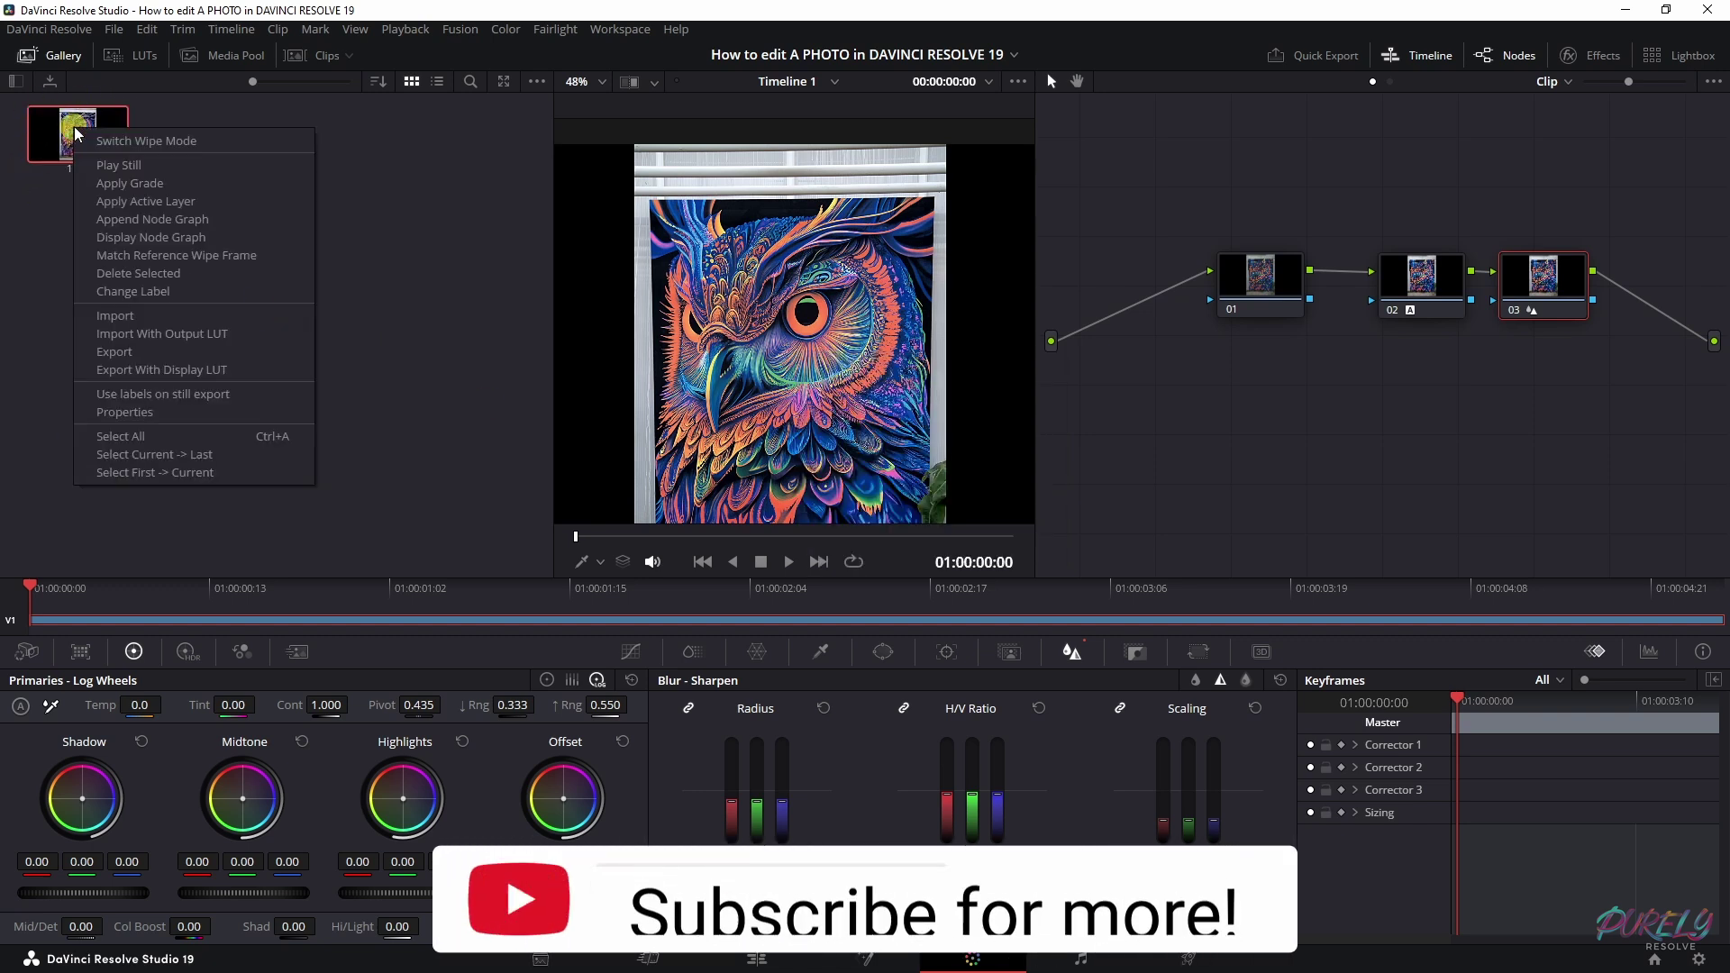
click(126, 351)
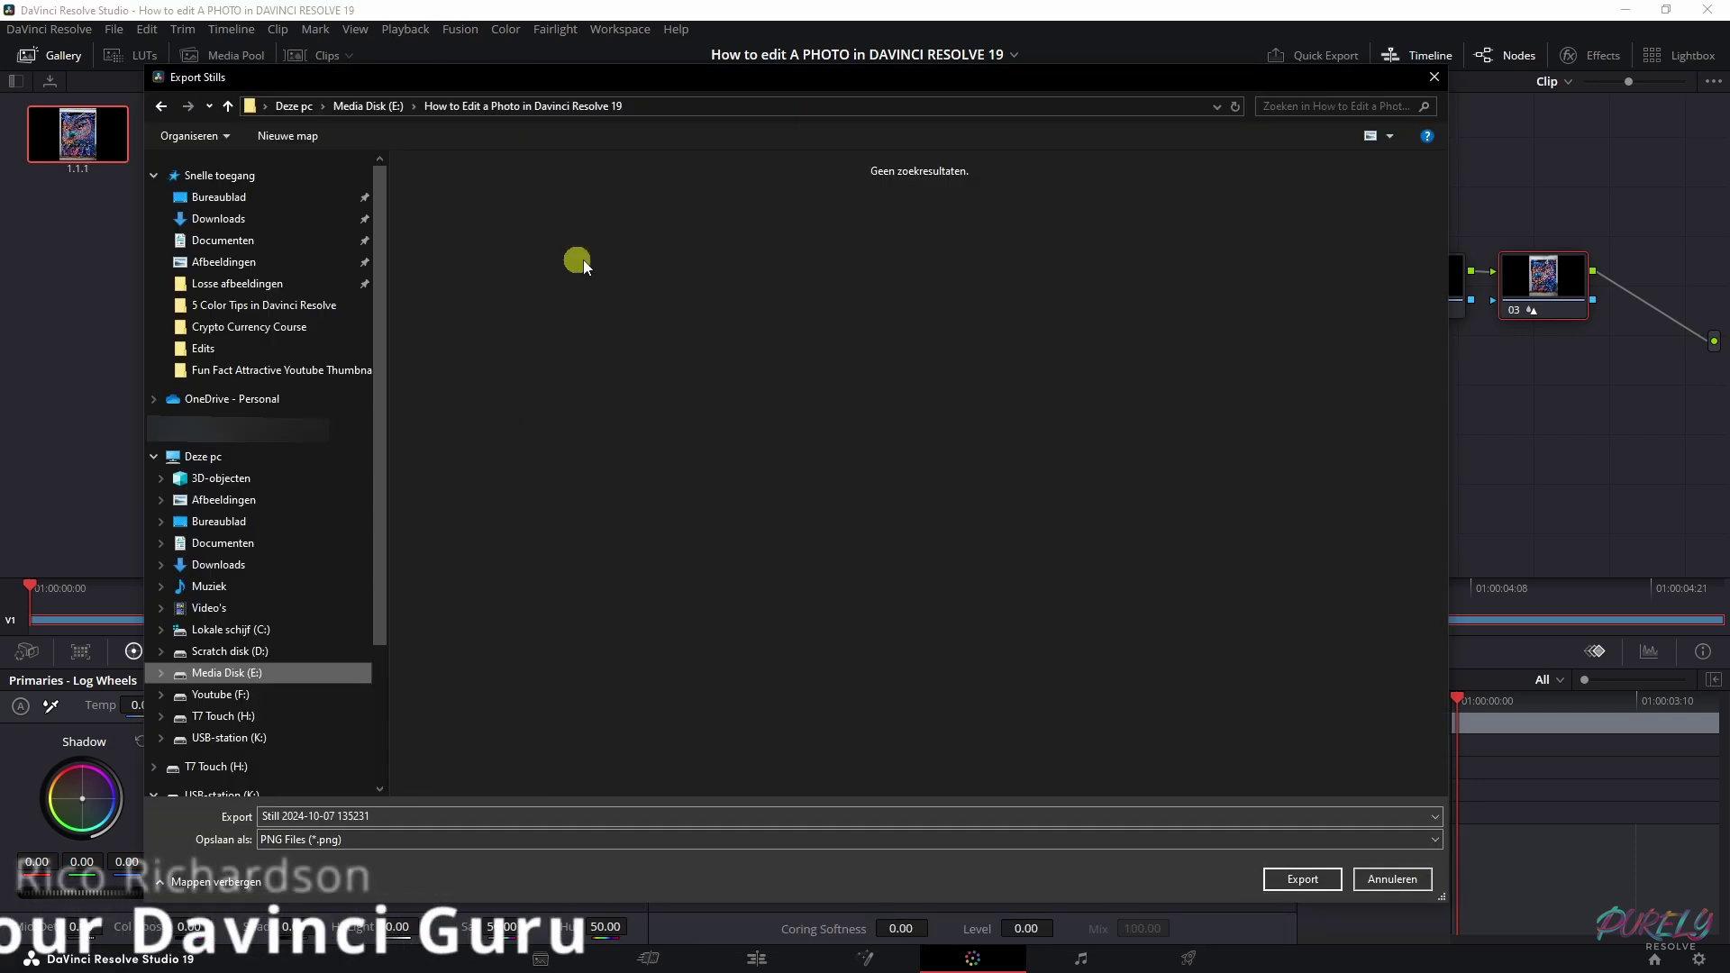